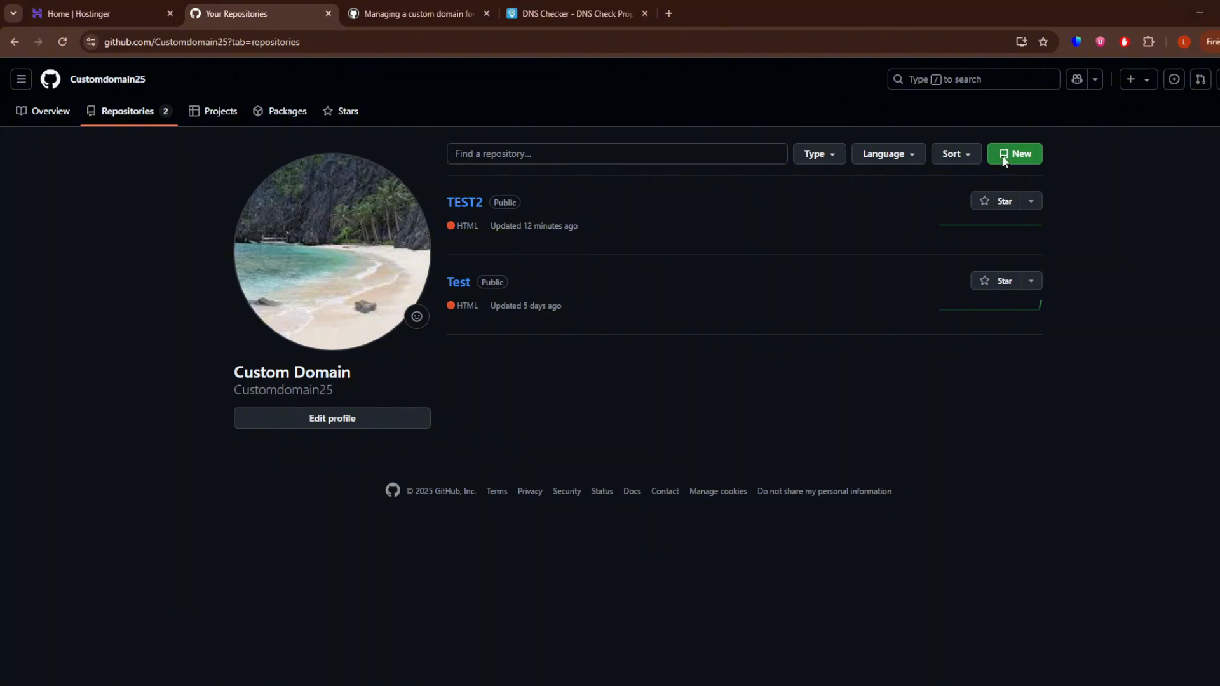
Open the GitHub Pages settings of the TEST2 repository and highlight the live site address.
left_click(464, 202)
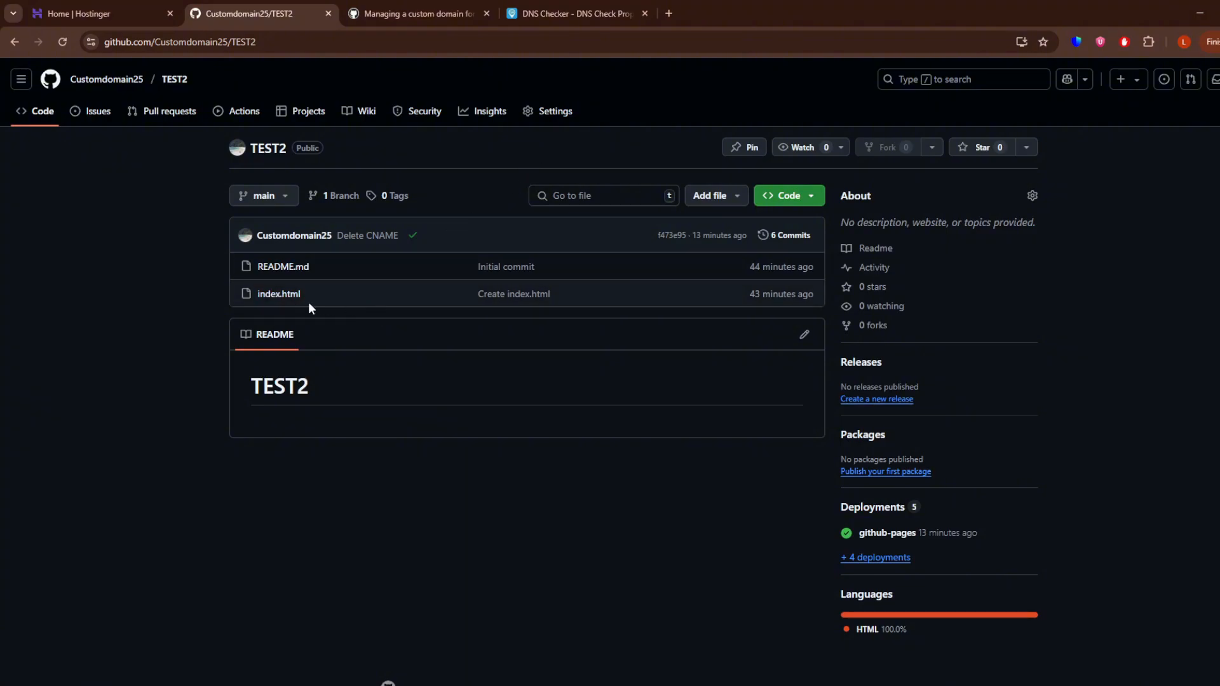
left_click(546, 113)
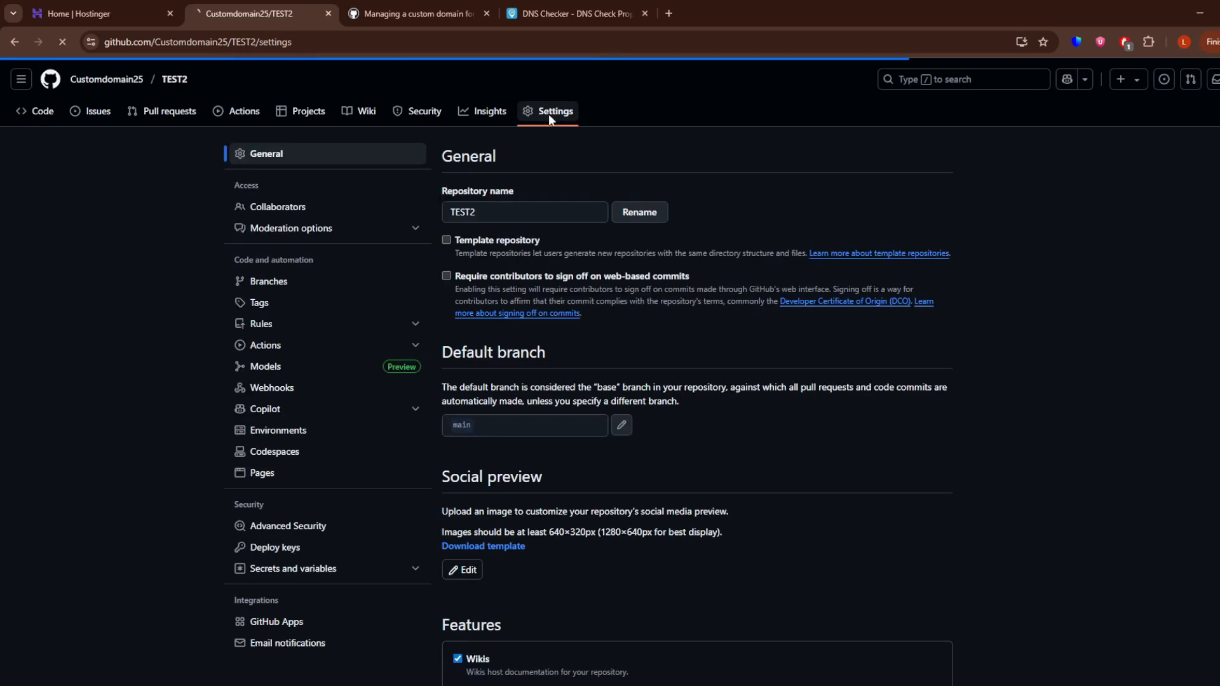
left_click(307, 483)
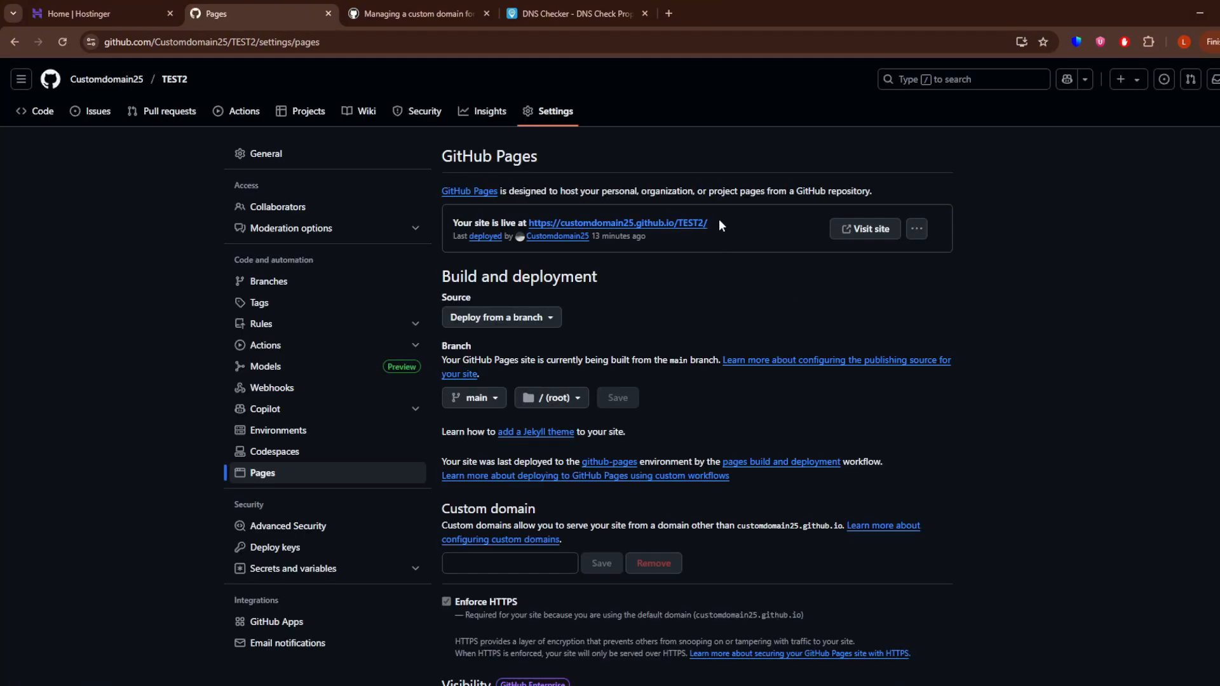
left_click_drag(719, 220, 529, 227)
scroll(661, 358, "down", 1)
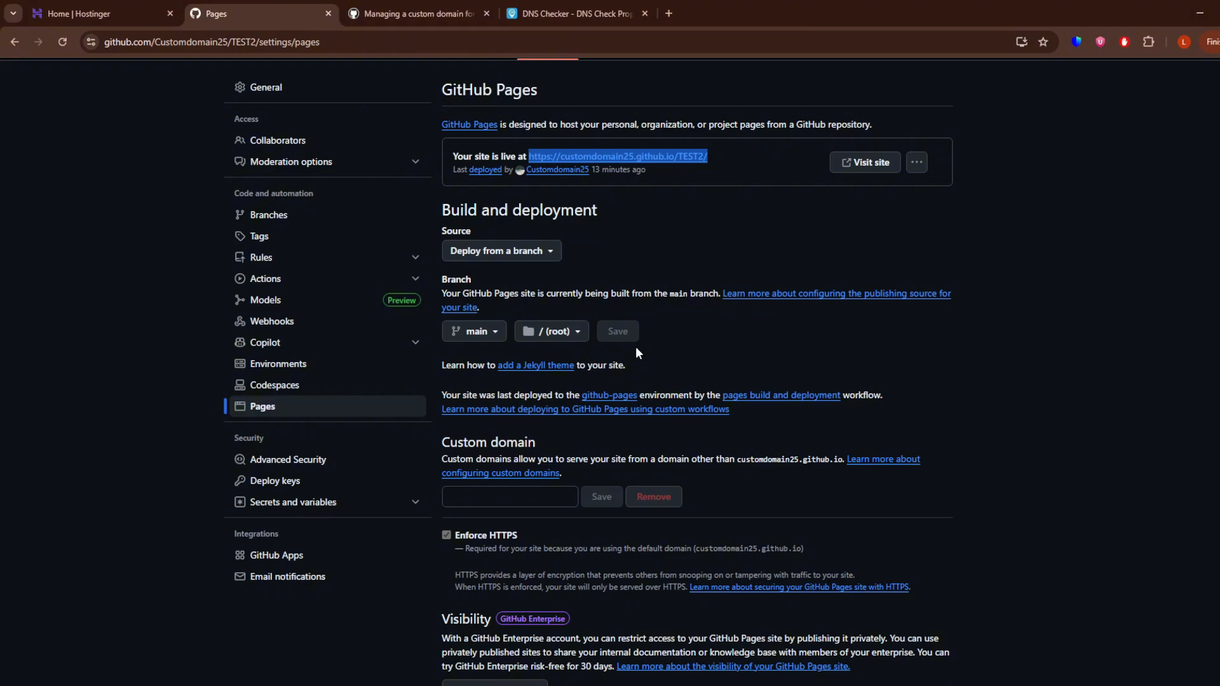
Switch to Hostinger and open the DNS and nameserver settings of the myportfolio25.shop domain.
left_click(125, 9)
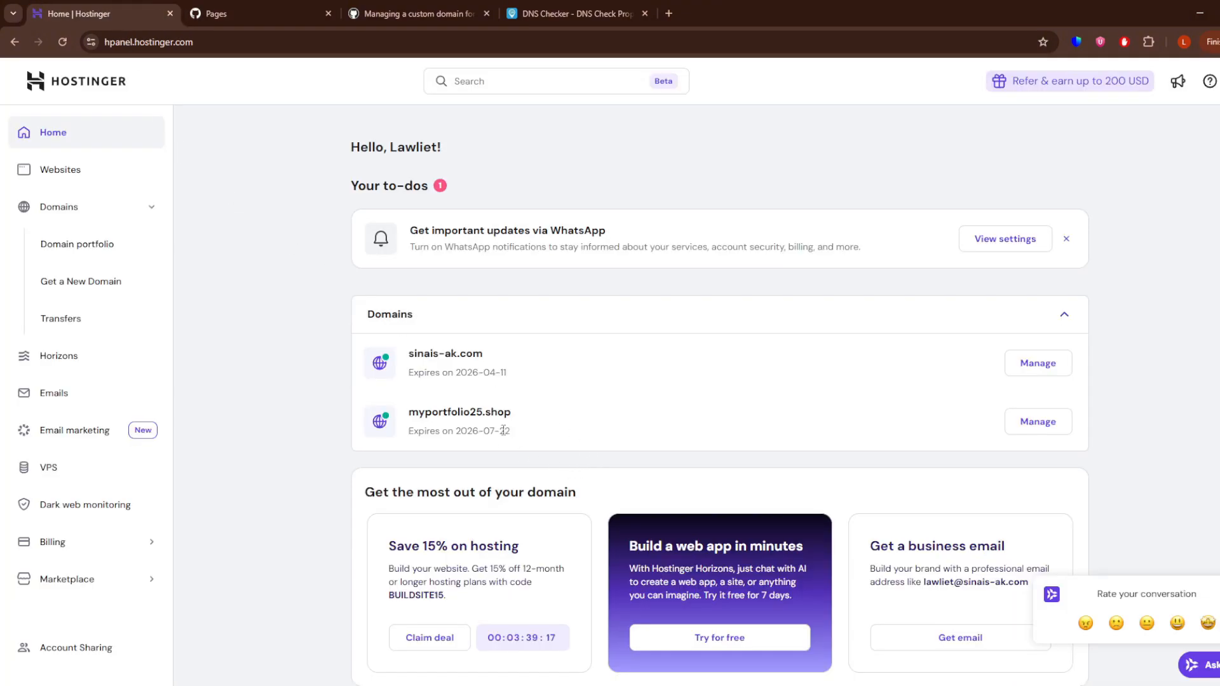
left_click_drag(513, 416, 406, 414)
left_click(631, 414)
left_click(1041, 422)
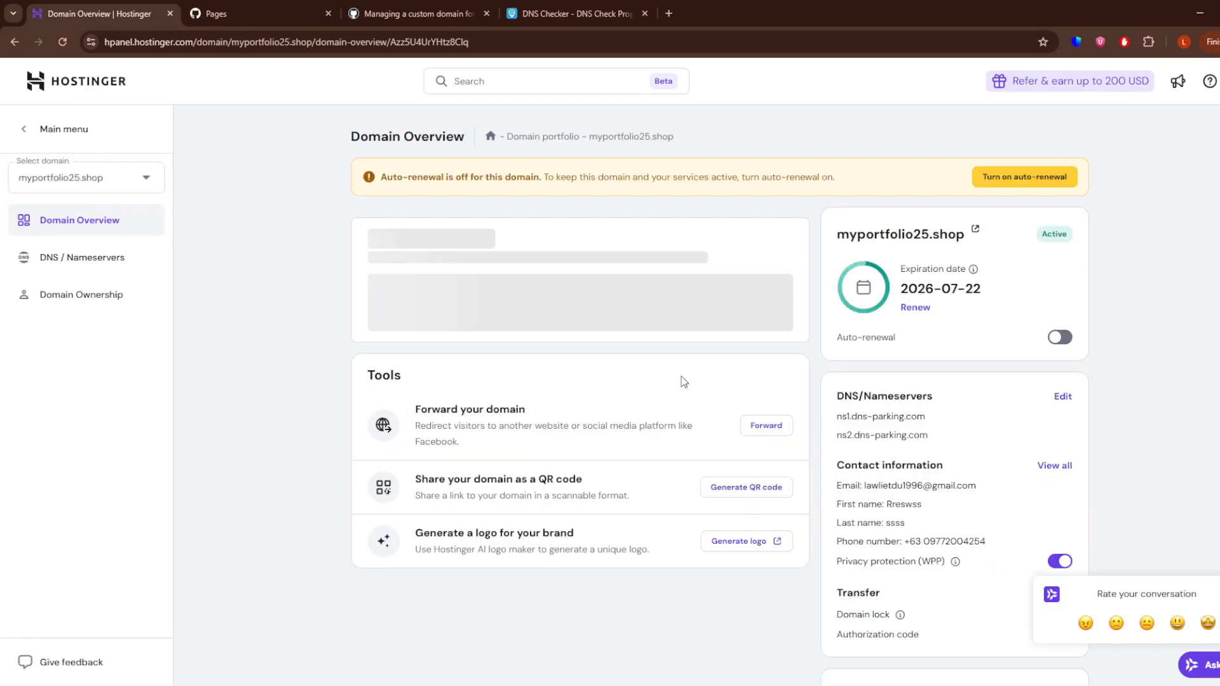
scroll(499, 327, "down", 4)
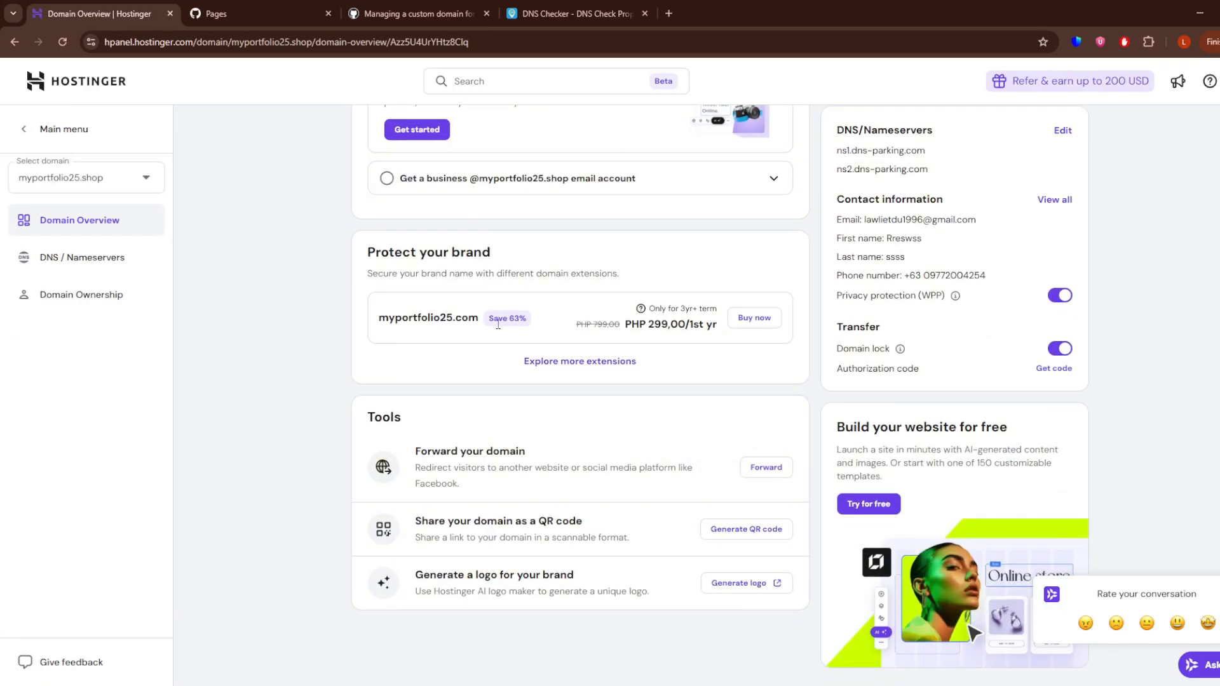
scroll(498, 325, "up", 4)
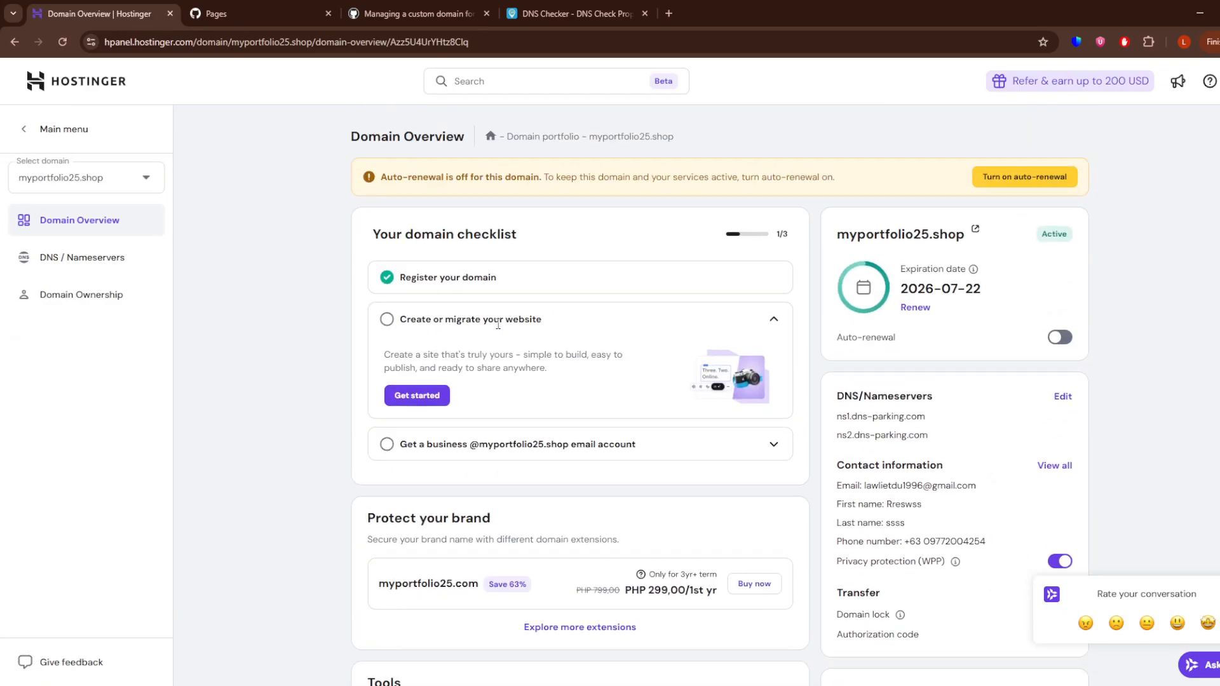
left_click(97, 269)
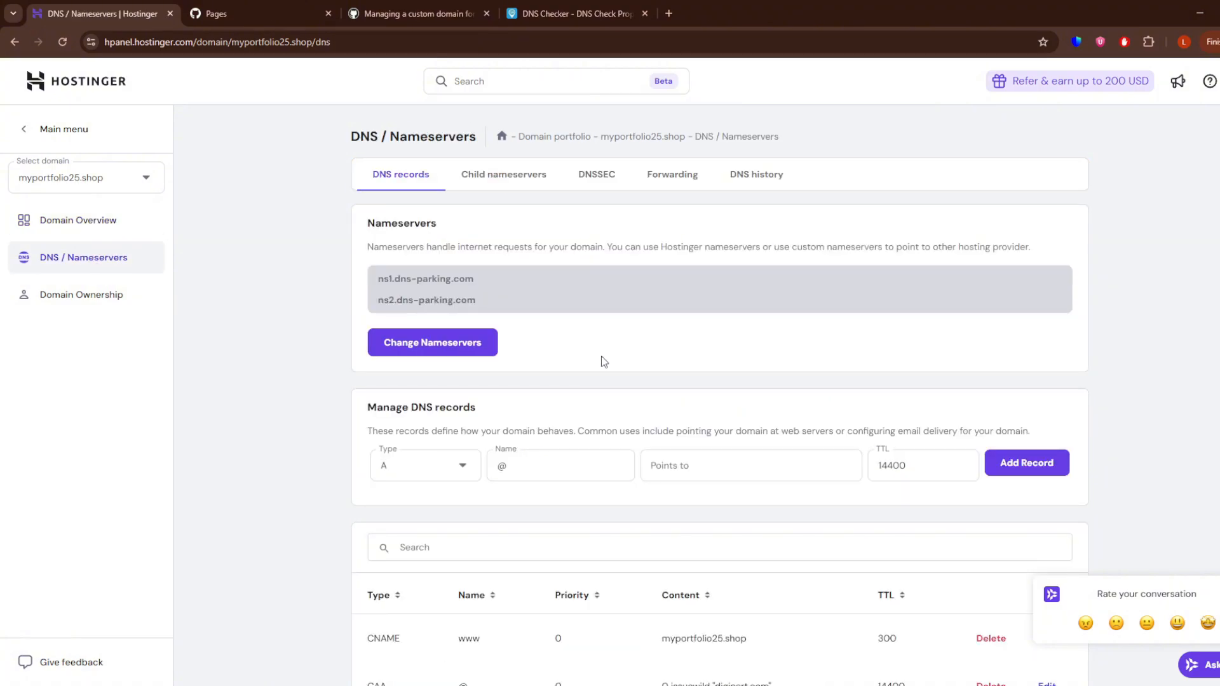
Copy 185.199.108.153 from the GitHub Docs A record addresses and enter it as the new A record's target in Hostinger.
left_click(413, 13)
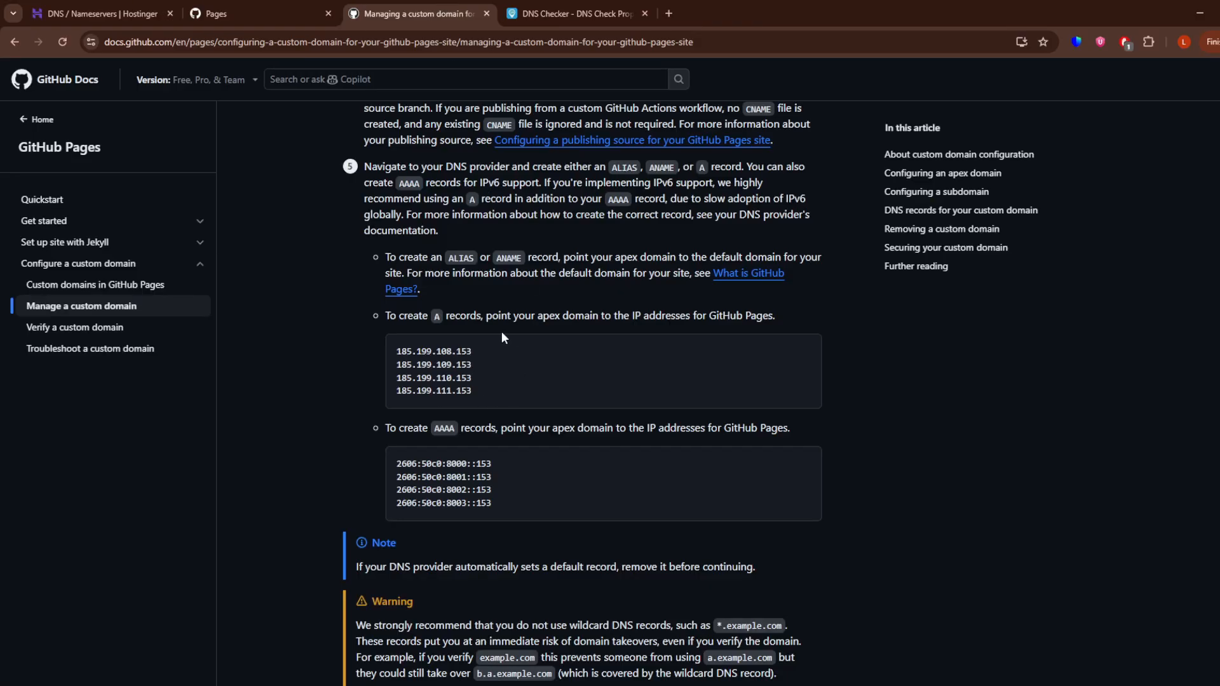
left_click_drag(399, 354, 477, 358)
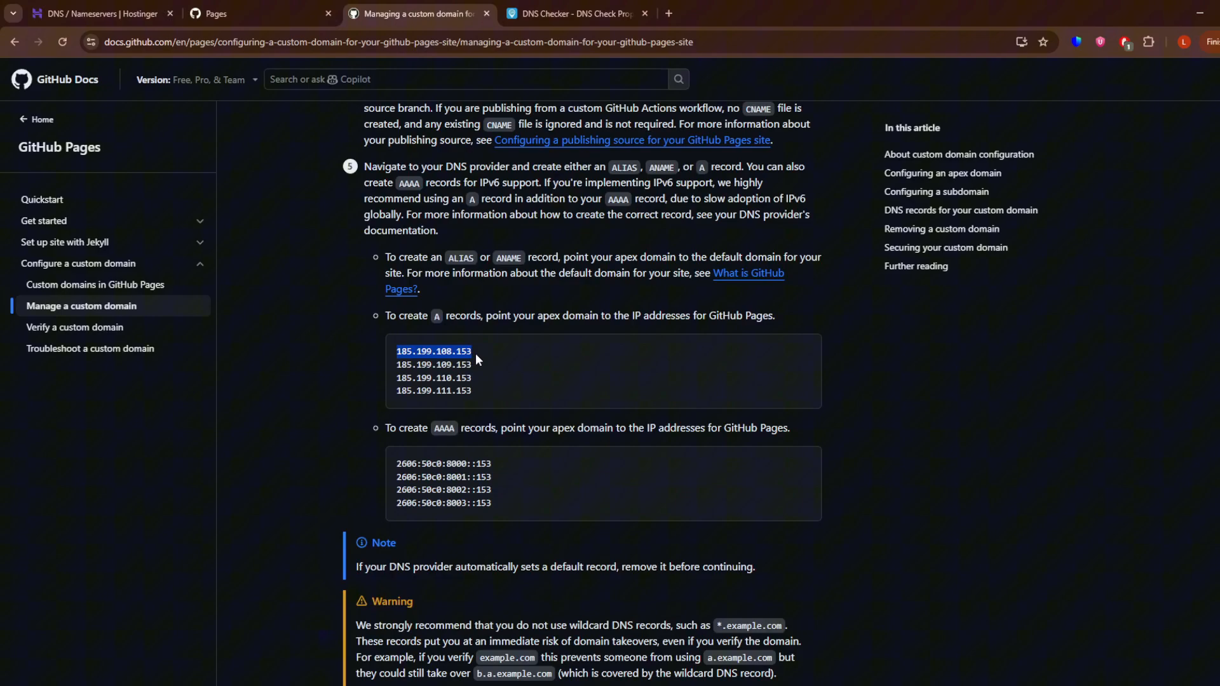
left_click(493, 387)
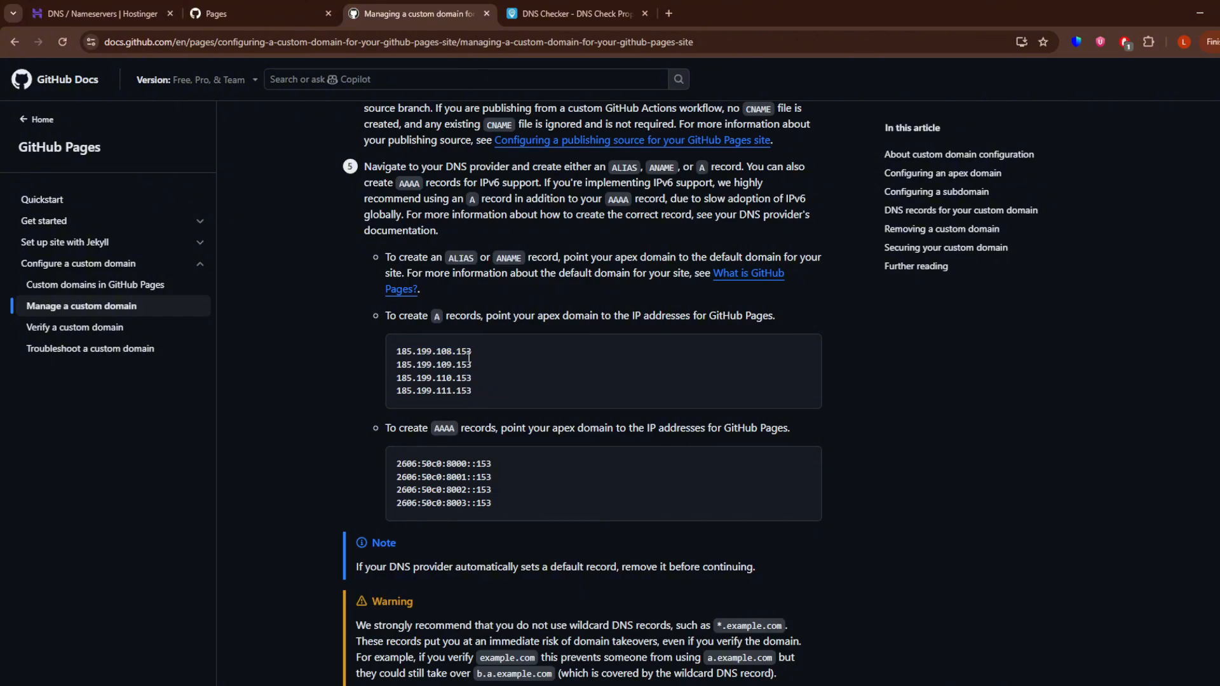
left_click_drag(398, 351, 481, 357)
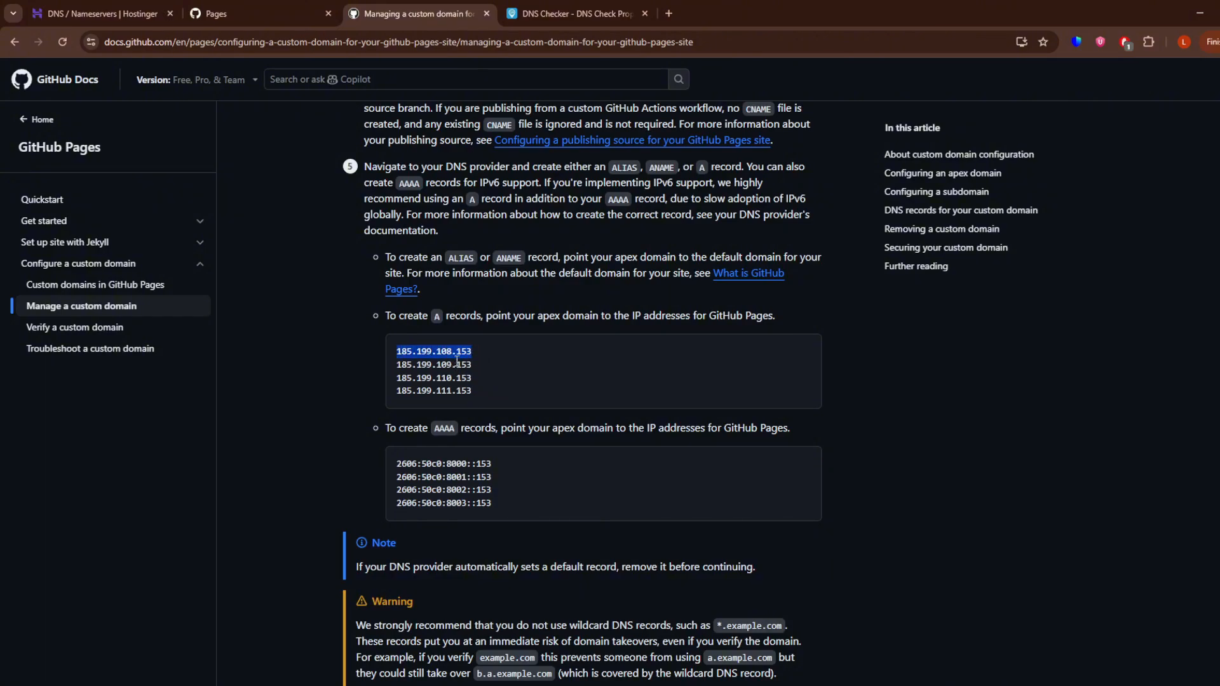
left_click(490, 379)
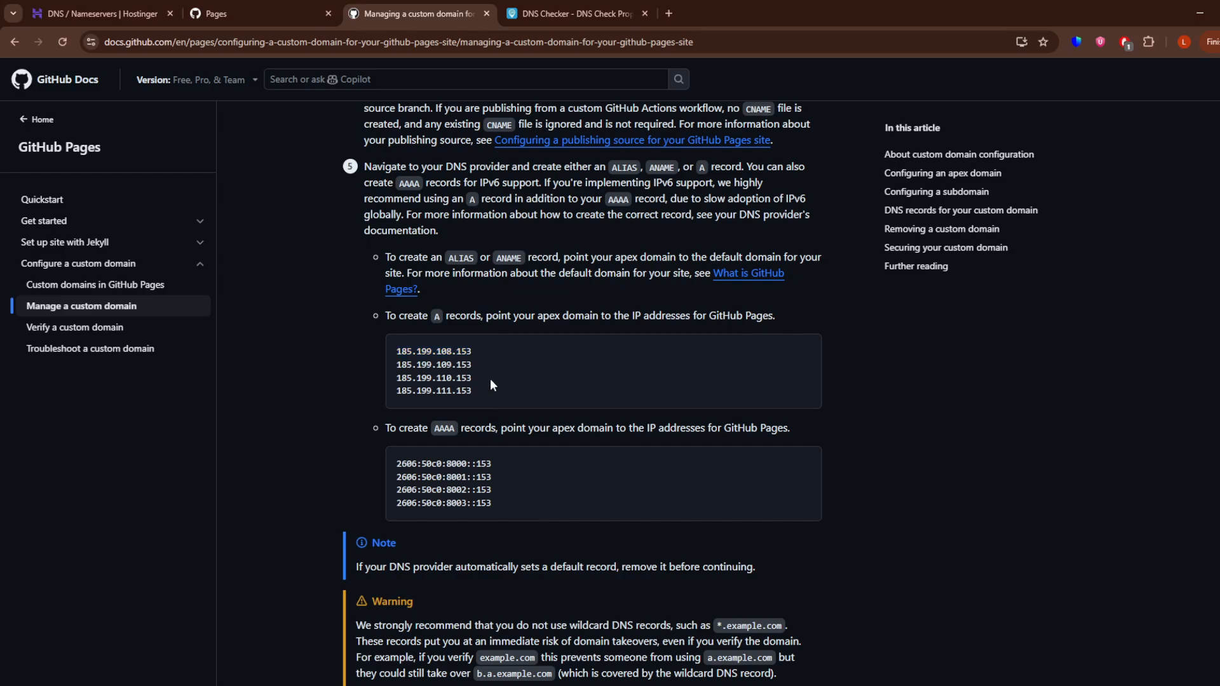
left_click_drag(474, 352, 398, 351)
key("ctrl+c")
left_click(102, 9)
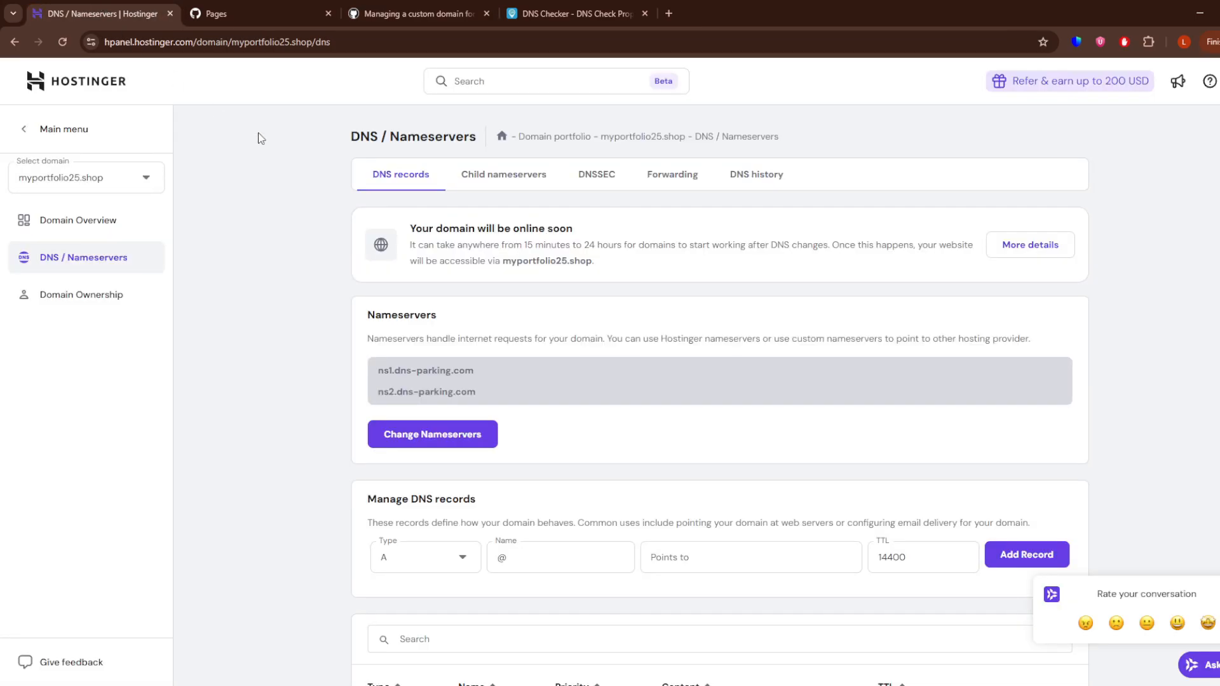
scroll(639, 410, "down", 2)
left_click(719, 428)
key("ctrl+v")
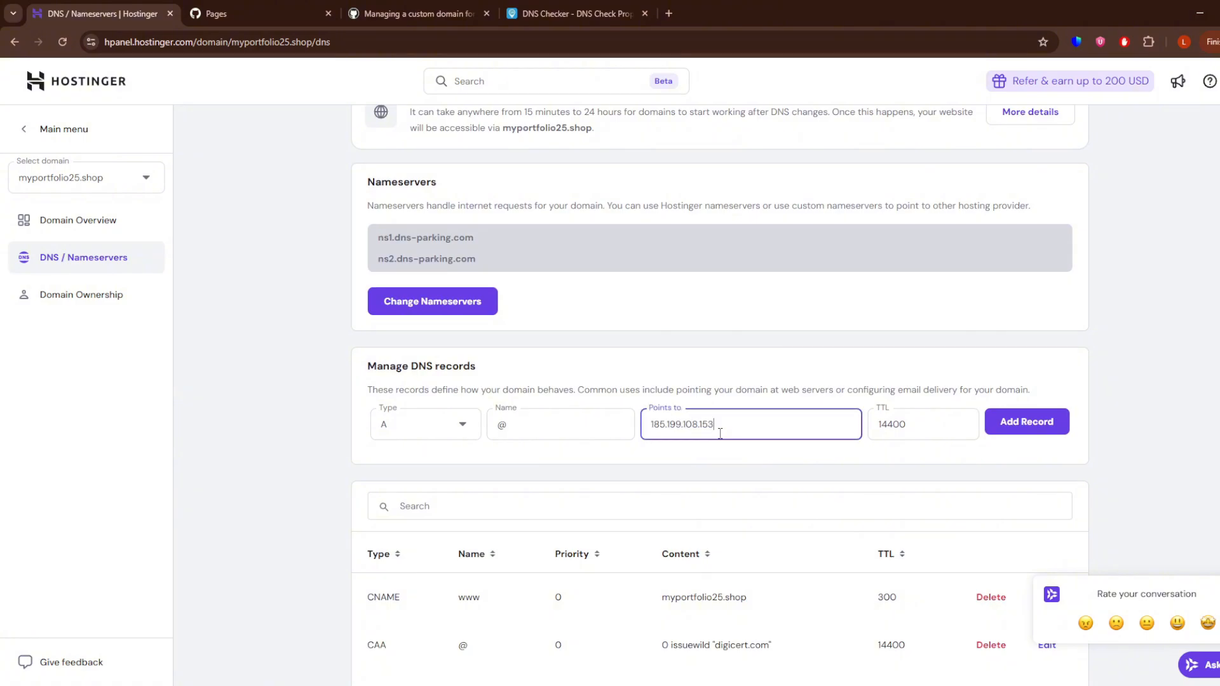
Delete the existing A record for @ that points to 84.32.84.32.
scroll(1043, 429, "down", 9)
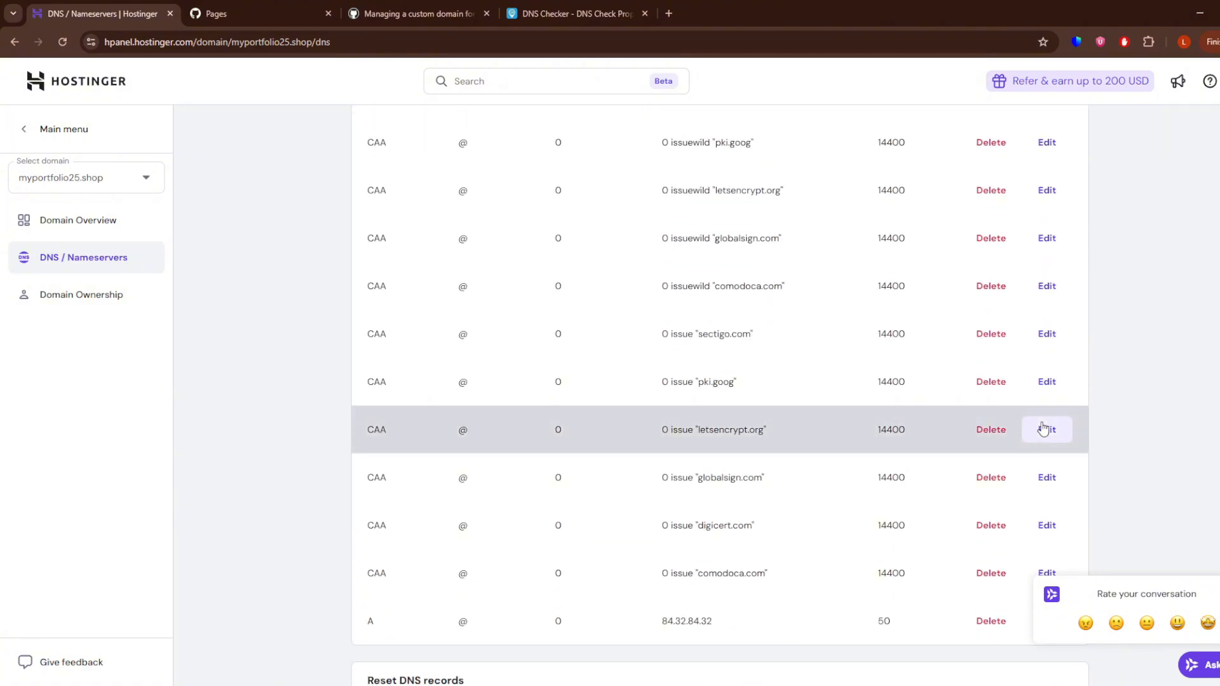
scroll(875, 444, "down", 2)
scroll(870, 458, "up", 7)
scroll(871, 458, "down", 1)
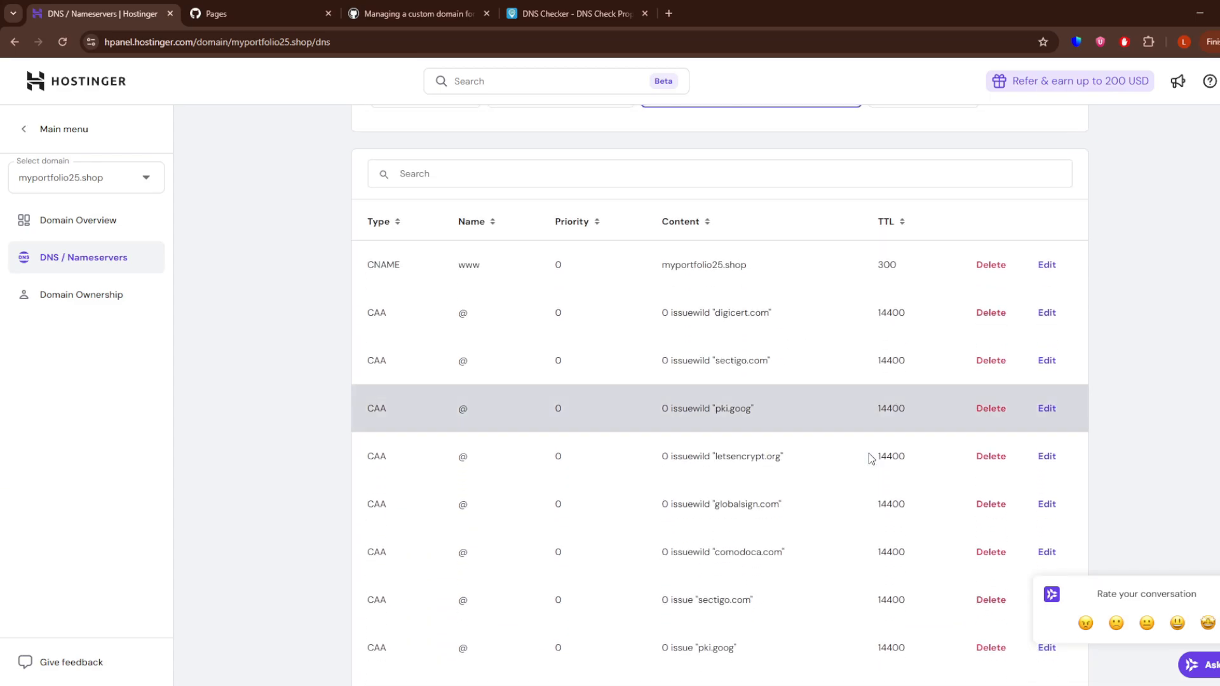
scroll(871, 458, "down", 6)
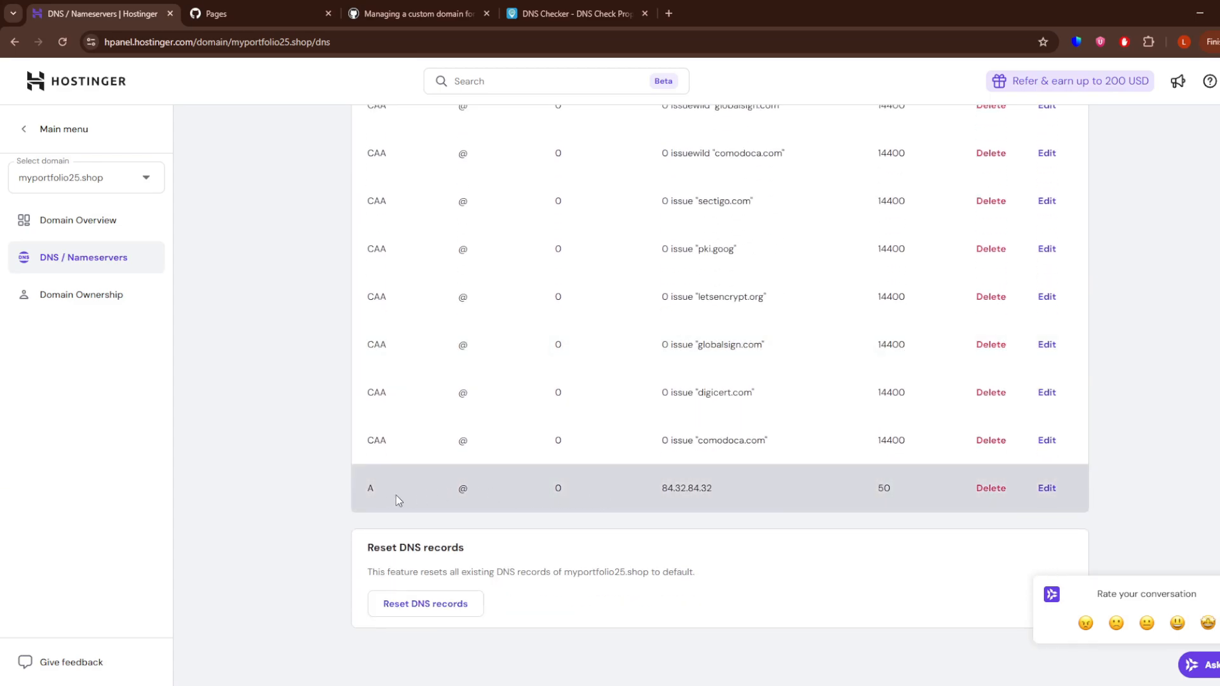
double_click(372, 490)
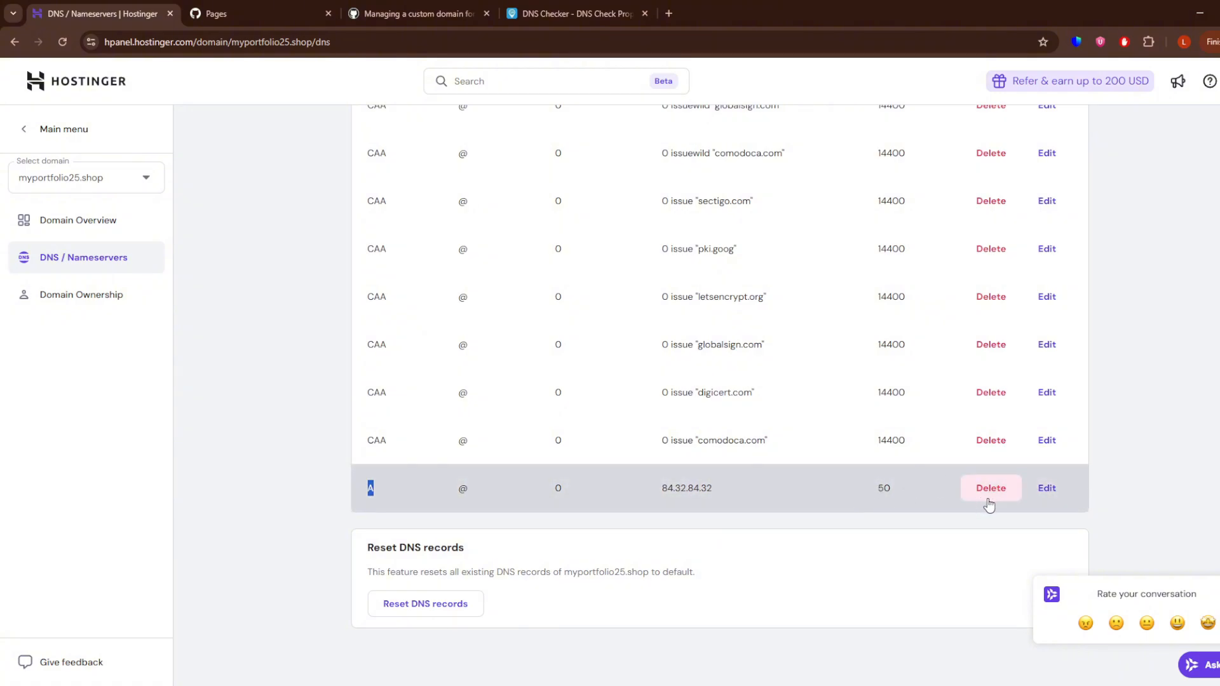
left_click(992, 497)
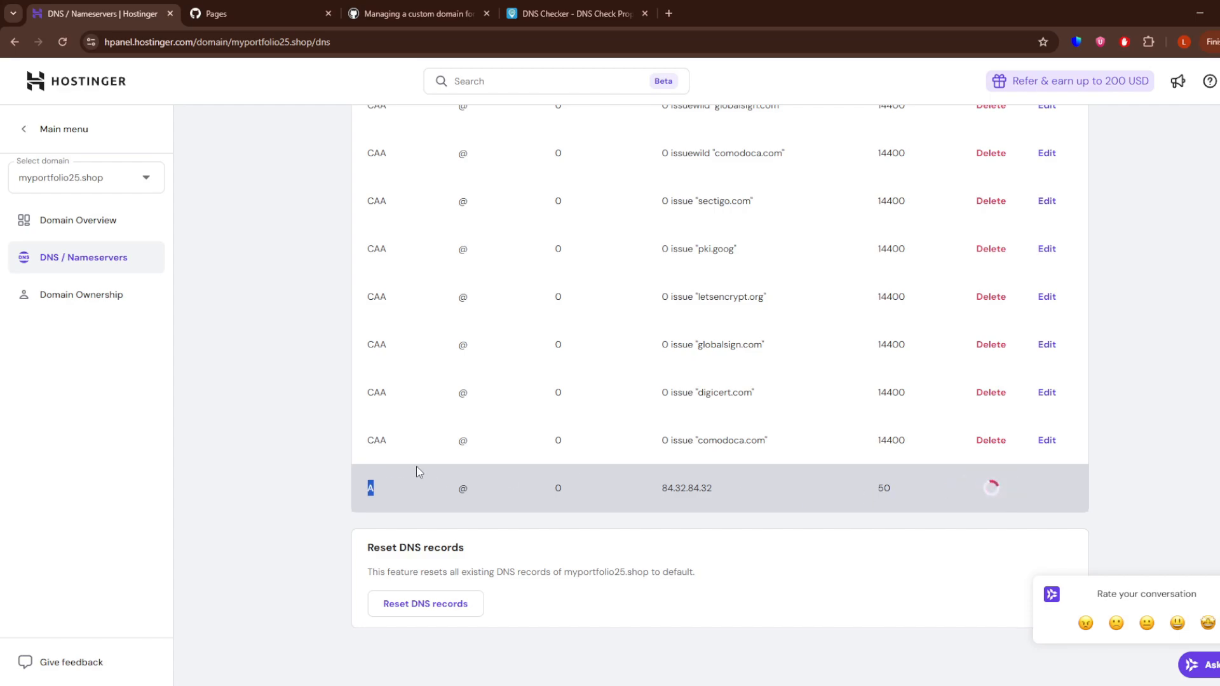
Add an A record for @ pointing to 185.199.108.153 with a TTL of 14400.
scroll(635, 423, "up", 15)
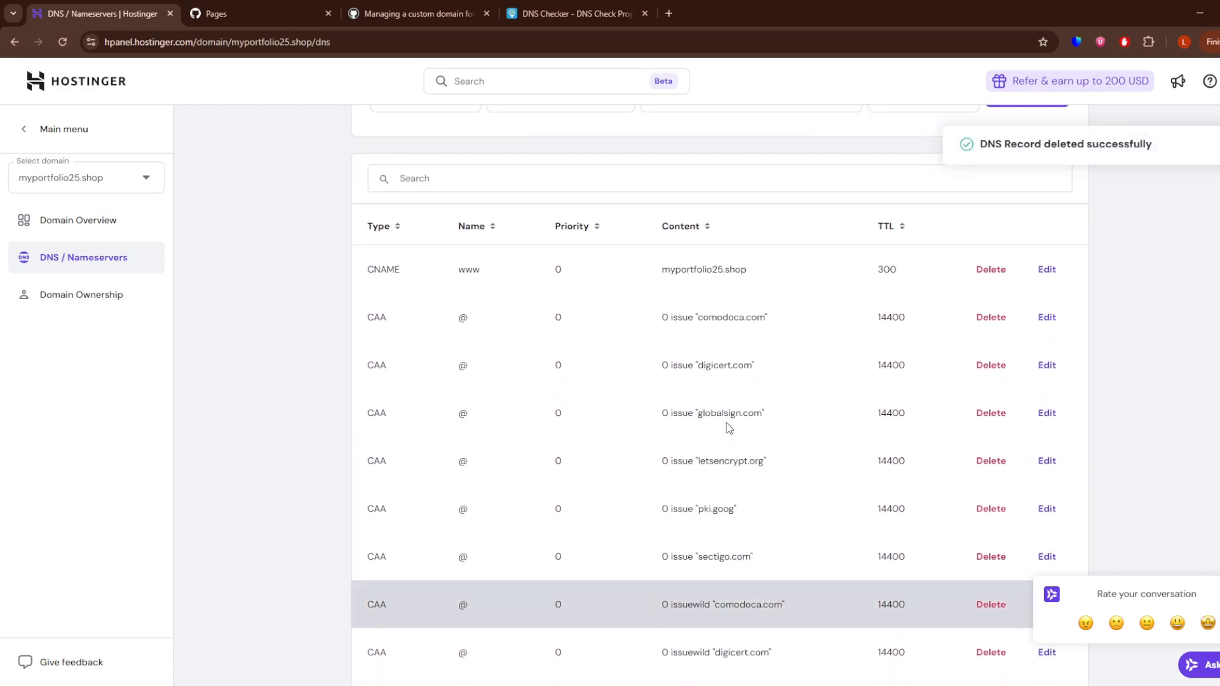
left_click_drag(760, 376, 595, 368)
type("185.199.108.153")
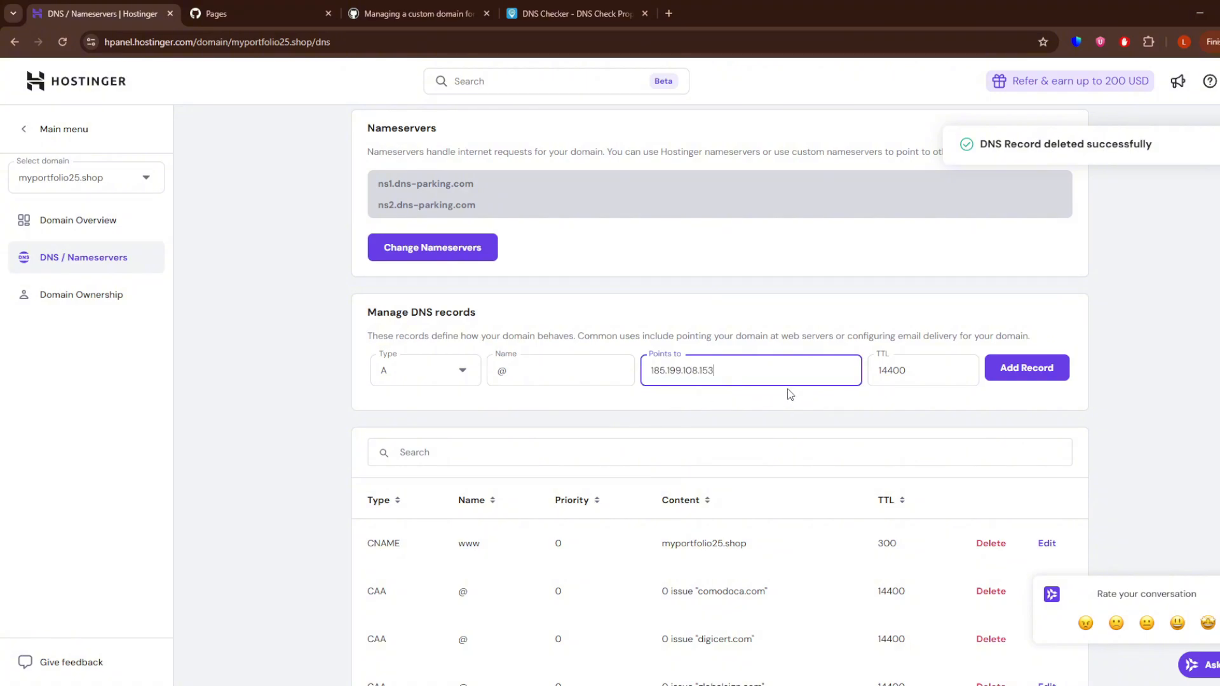
left_click(1028, 370)
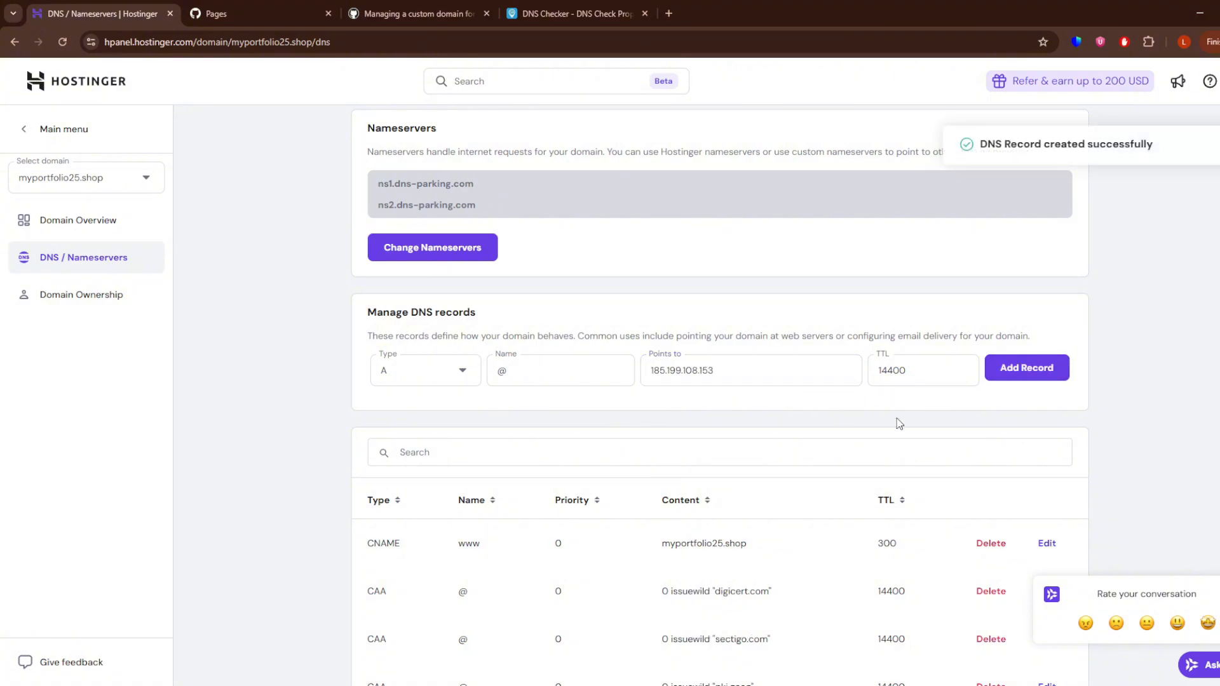
Copy the second GitHub Pages address from GitHub Docs and add an additional @ A record in Hostinger pointing to 185.199.109.153.
left_click(254, 14)
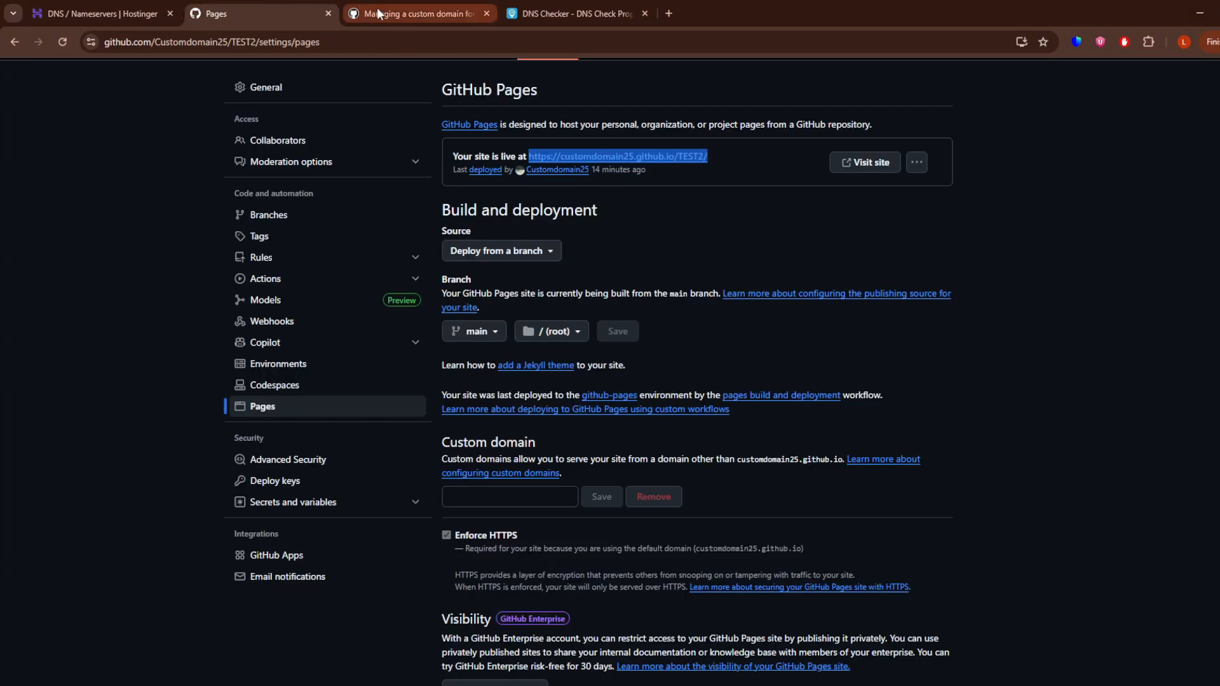
left_click(413, 14)
left_click_drag(473, 361, 395, 365)
key("ctrl+c")
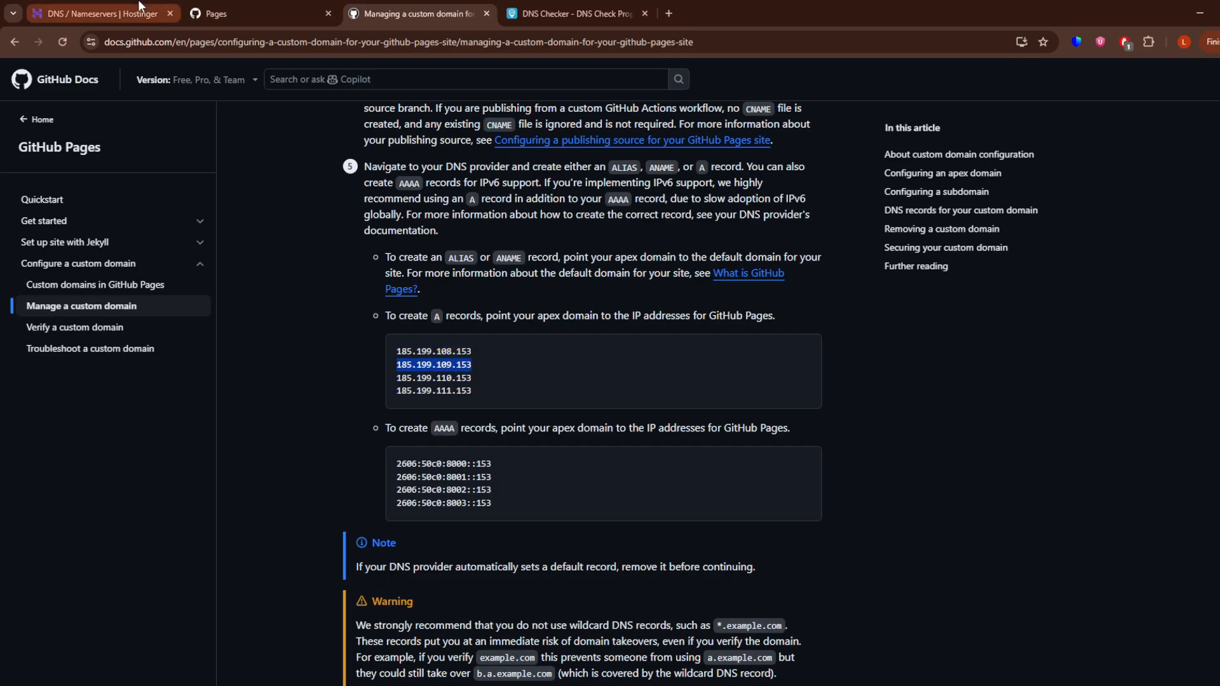
left_click(95, 13)
left_click(722, 370)
key("ctrl+a")
key("ctrl+v")
left_click(1027, 368)
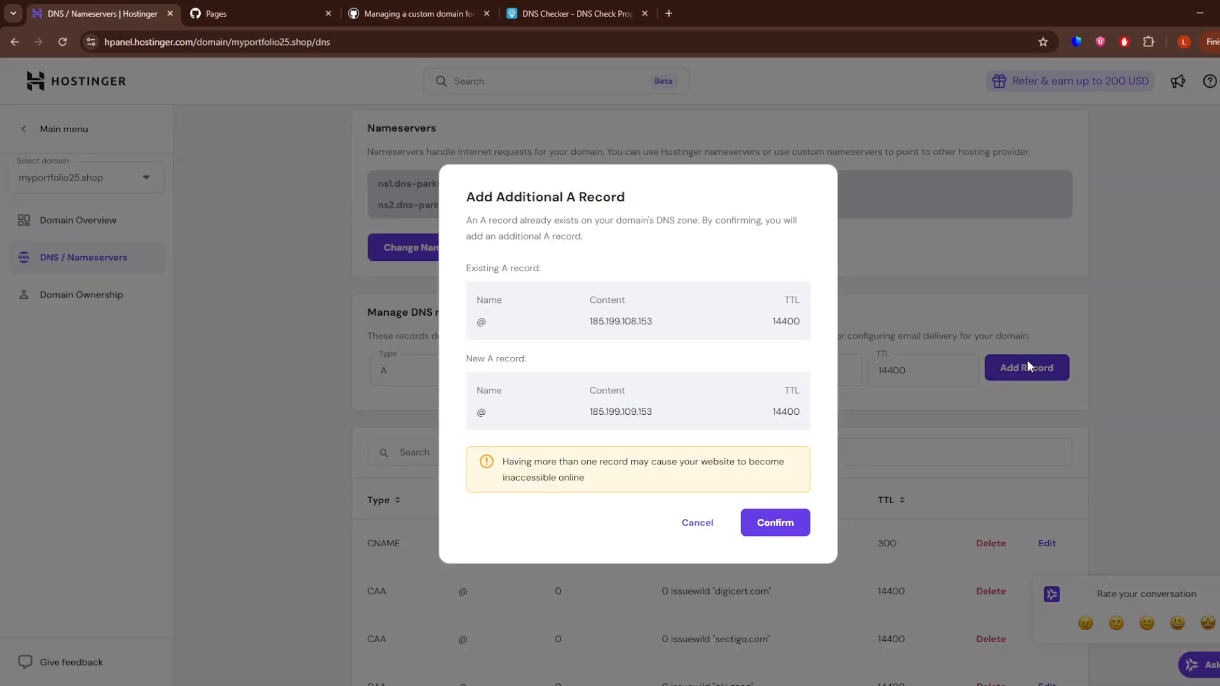
left_click(807, 525)
Copy the third GitHub Pages address from GitHub Docs and add an additional @ A record in Hostinger pointing to 185.199.110.153.
left_click(413, 8)
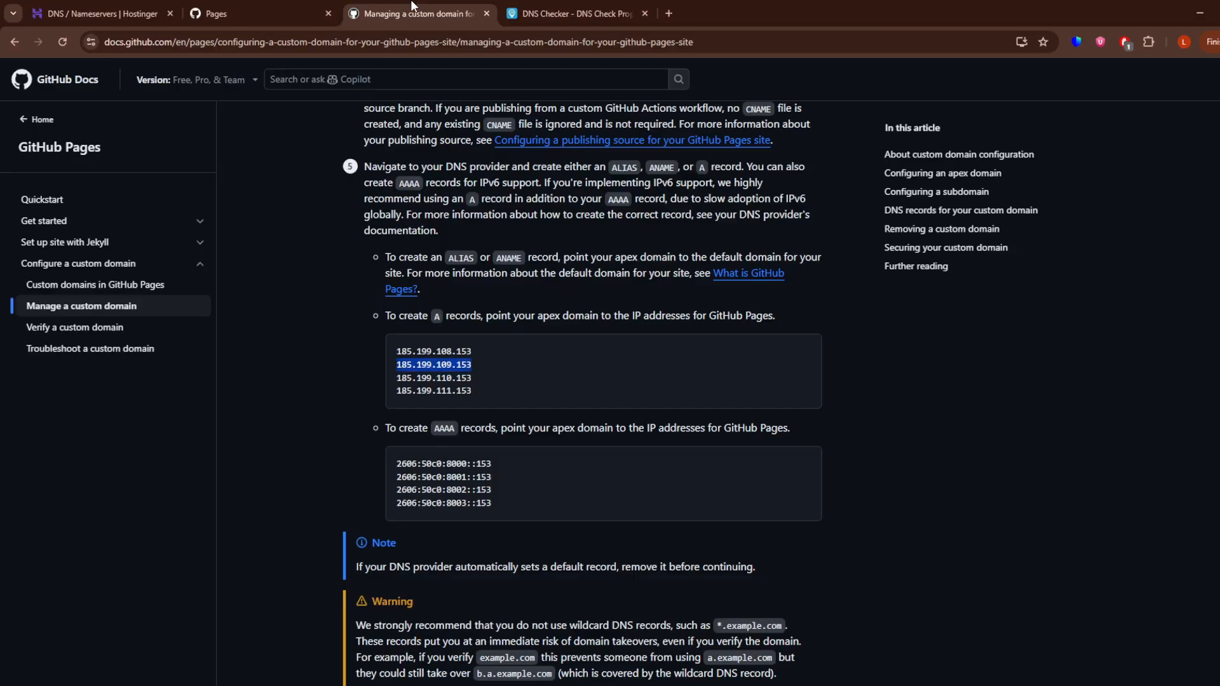
left_click_drag(475, 379, 395, 376)
key("ctrl+c")
left_click(95, 13)
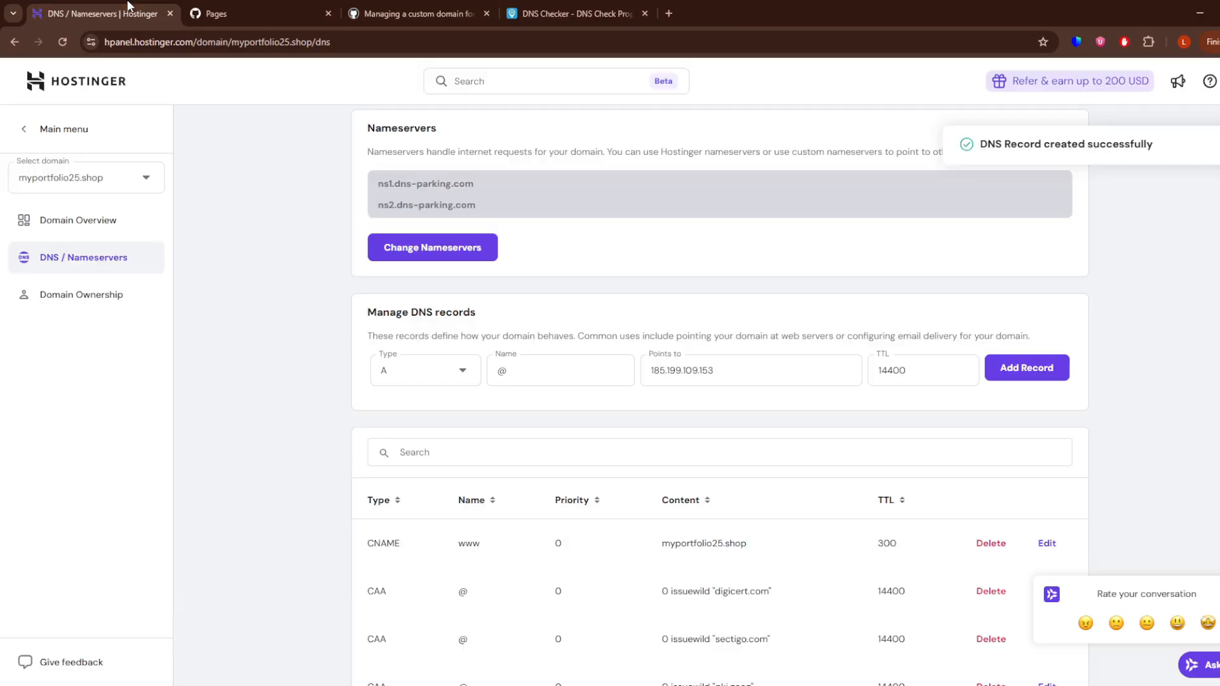
left_click(744, 375)
key("ctrl+a")
key("ctrl+v")
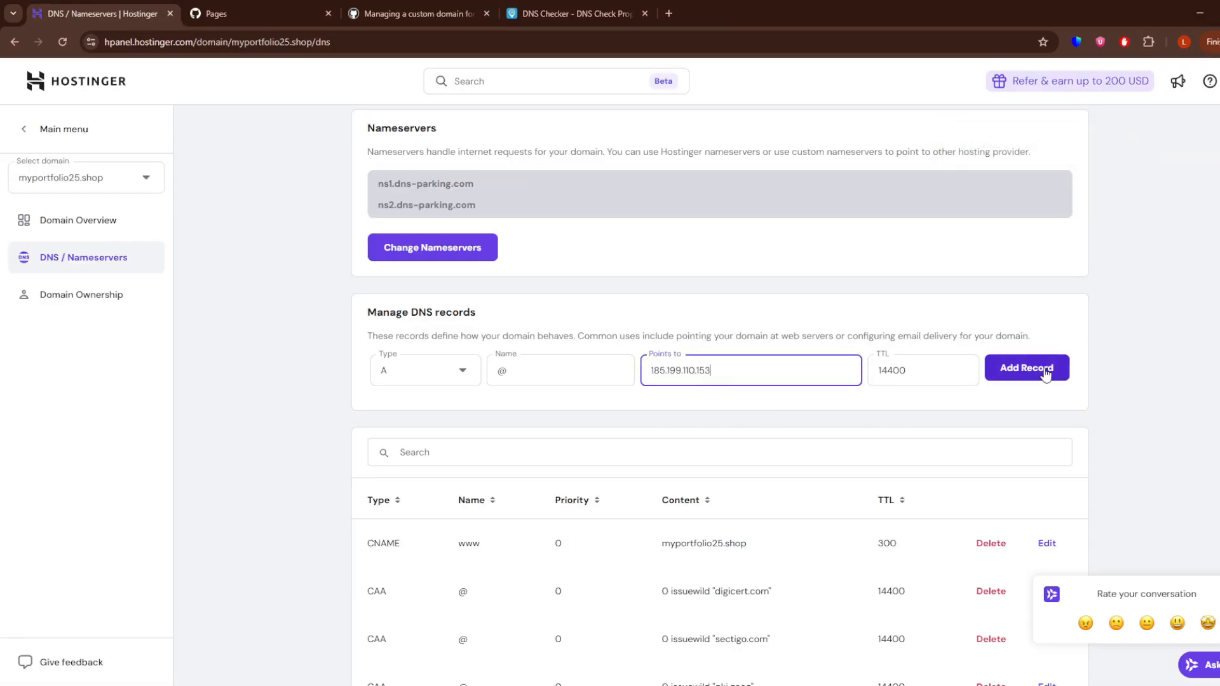
left_click(1034, 375)
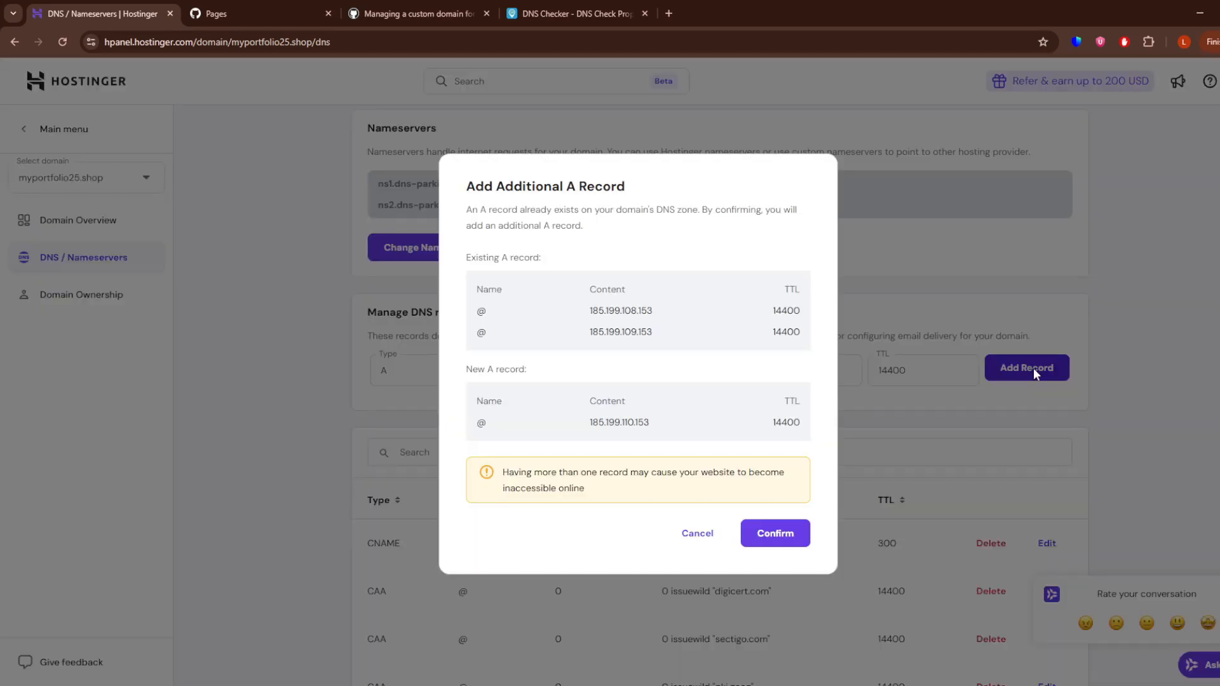
left_click(771, 533)
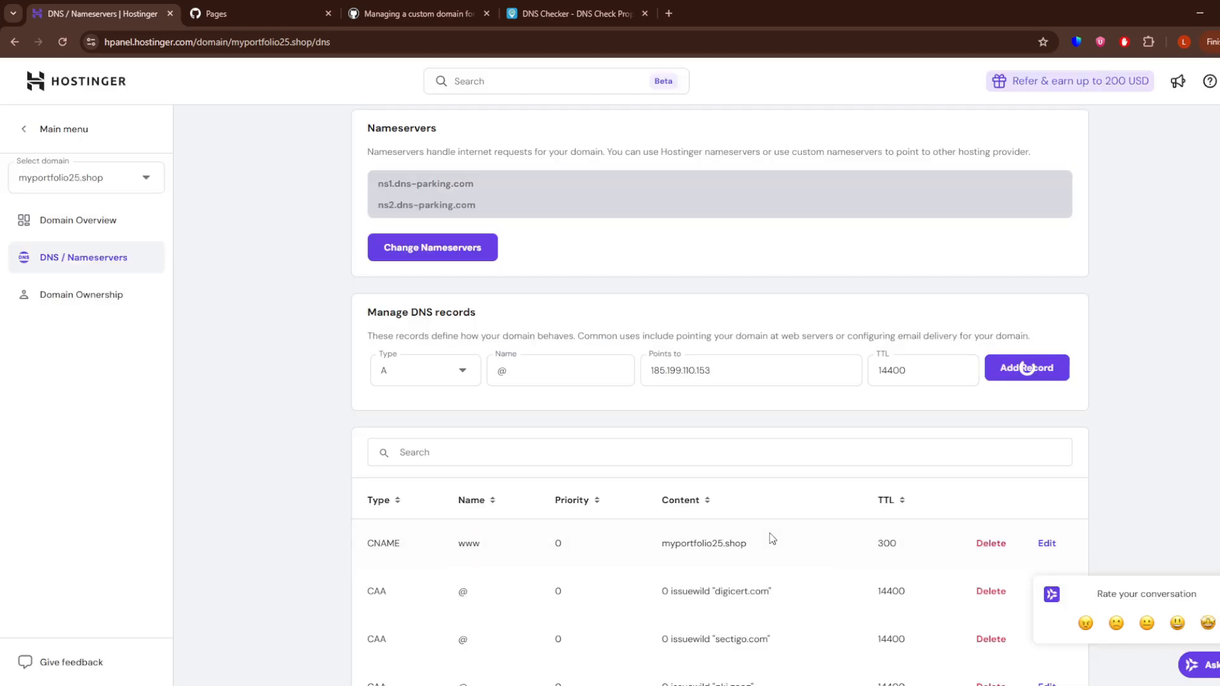
Copy the fourth GitHub Pages address from GitHub Docs and add an additional @ A record in Hostinger pointing to 185.199.111.153.
left_click(413, 13)
left_click_drag(489, 391, 390, 392)
key("ctrl+c")
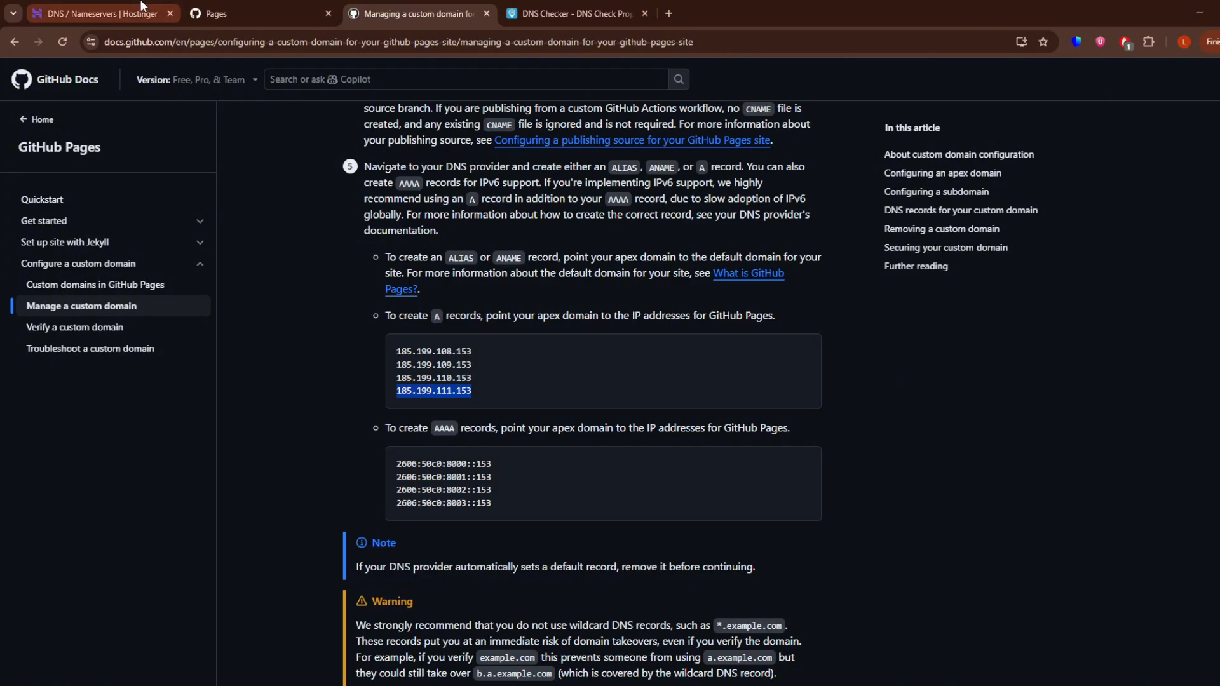
left_click(95, 14)
left_click(726, 371)
key("ctrl+a")
key("ctrl+v")
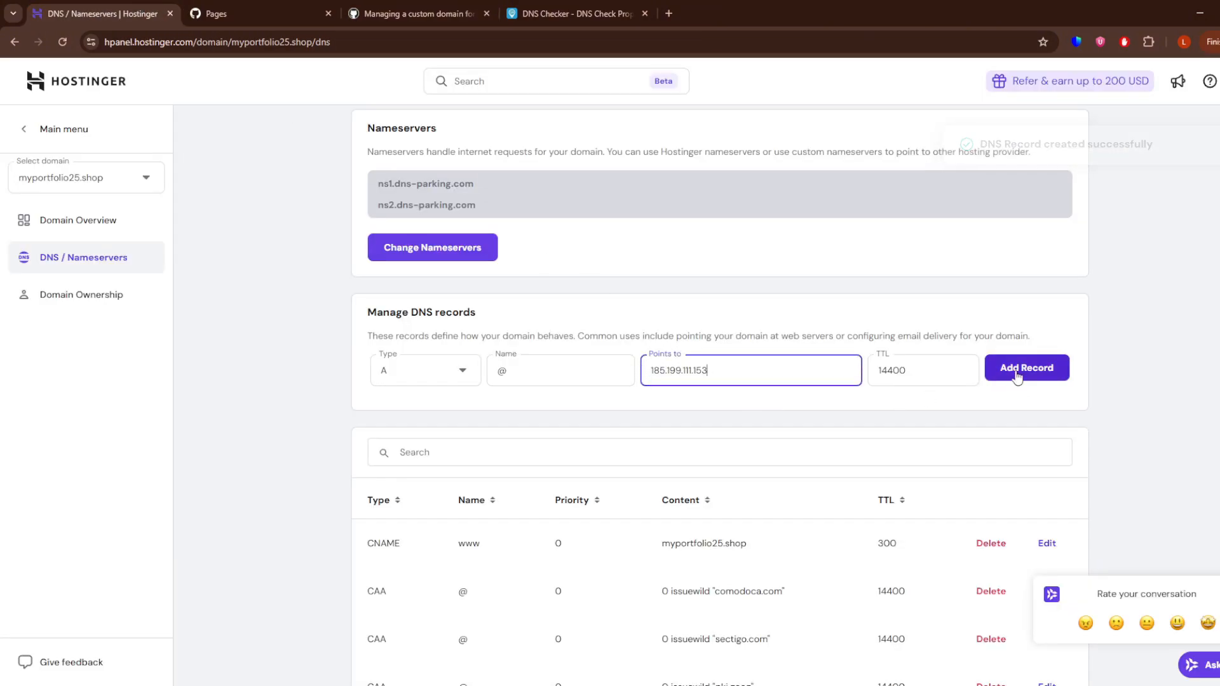
left_click(1029, 367)
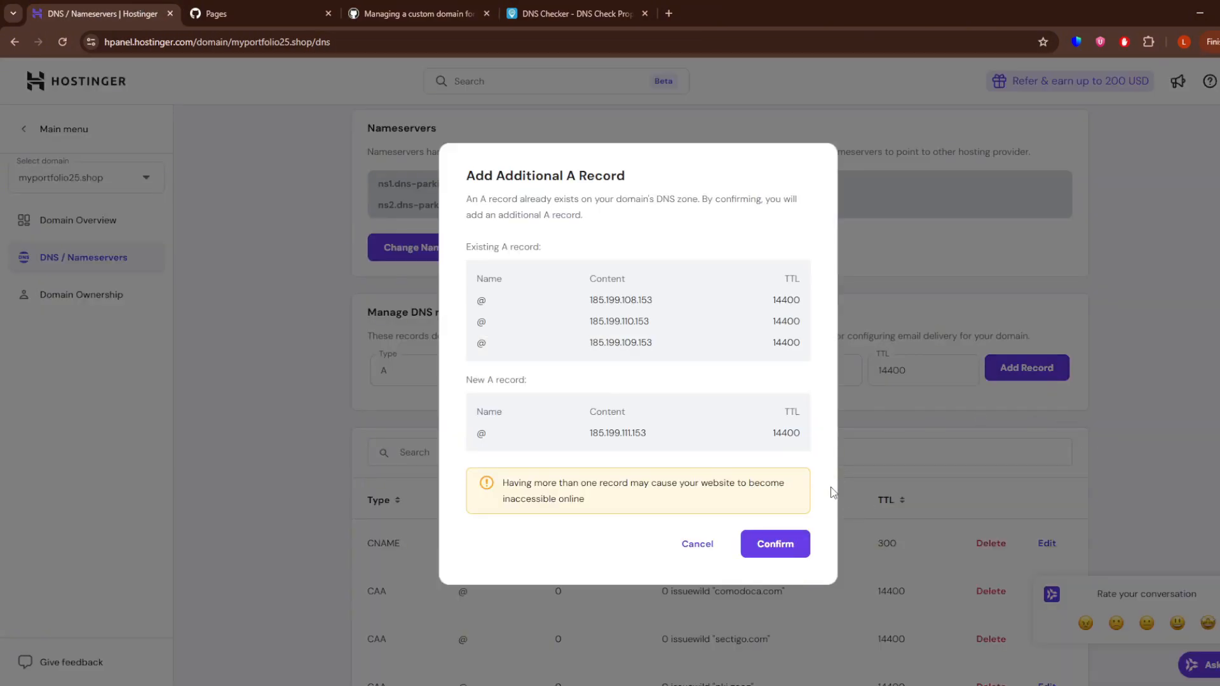
left_click(786, 544)
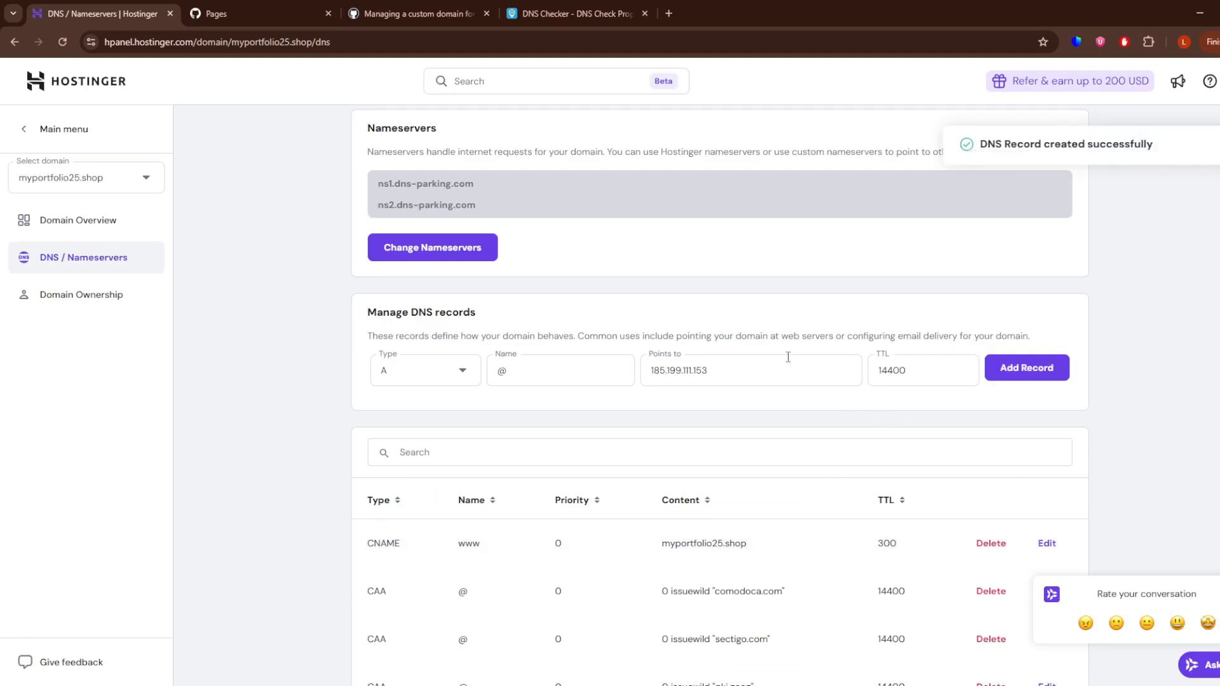
scroll(789, 360, "down", 12)
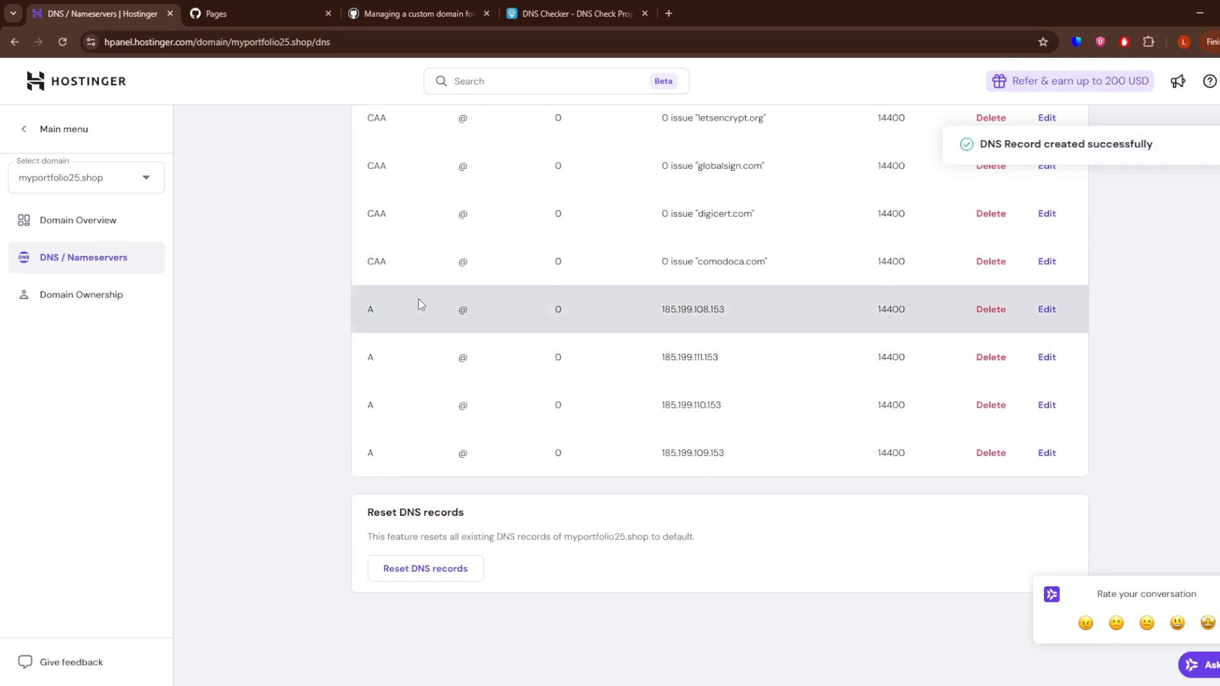
scroll(636, 345, "up", 12)
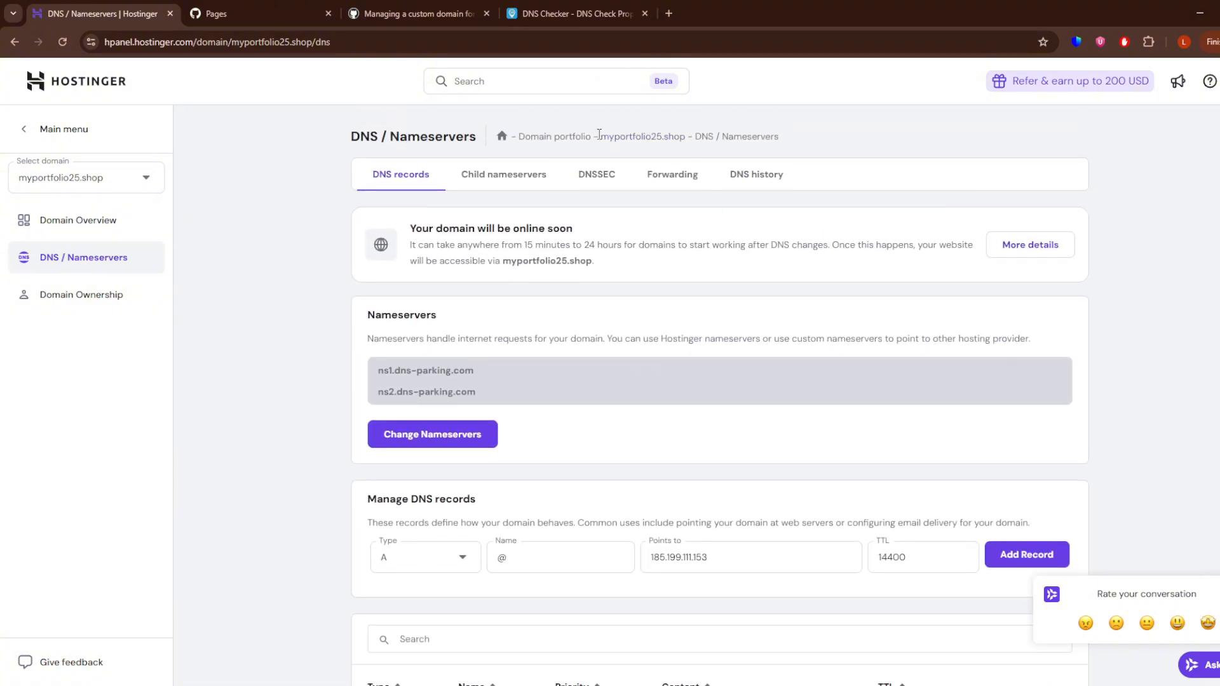
Copy the domain name from Hostinger and save myportfolio25.shop as the custom domain in the TEST2 repository's GitHub Pages settings.
left_click_drag(600, 137, 663, 134)
key("ctrl+c")
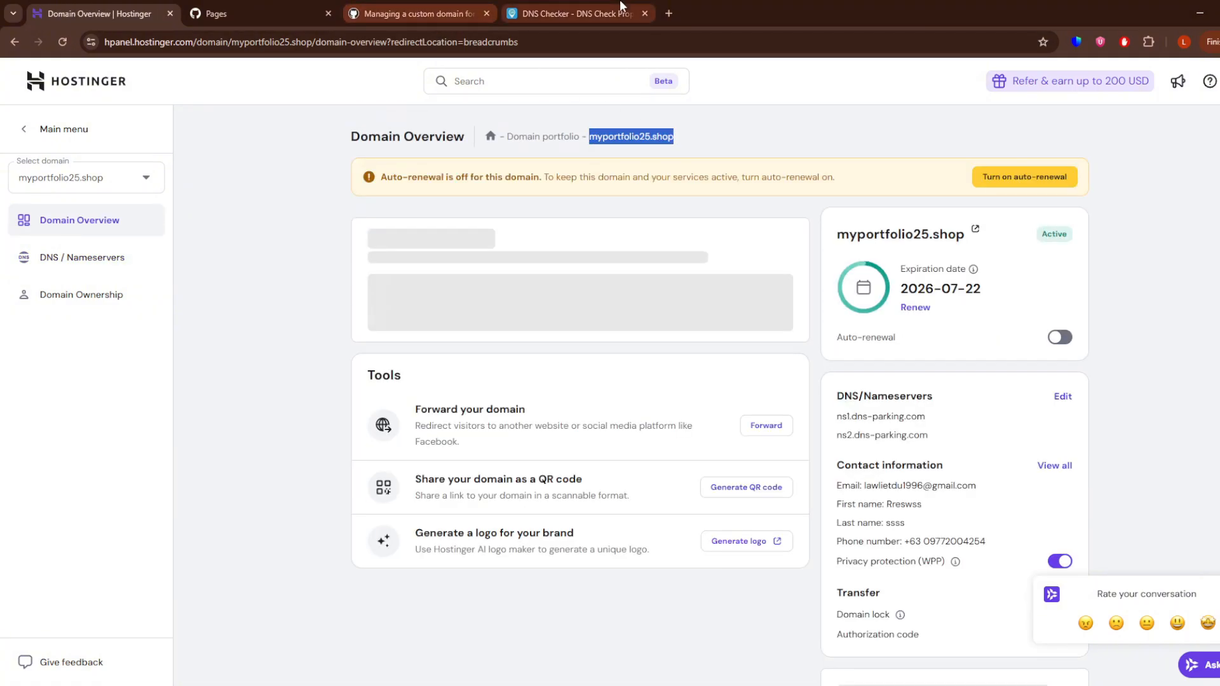
left_click(413, 13)
left_click(254, 13)
left_click(545, 496)
key("ctrl+v")
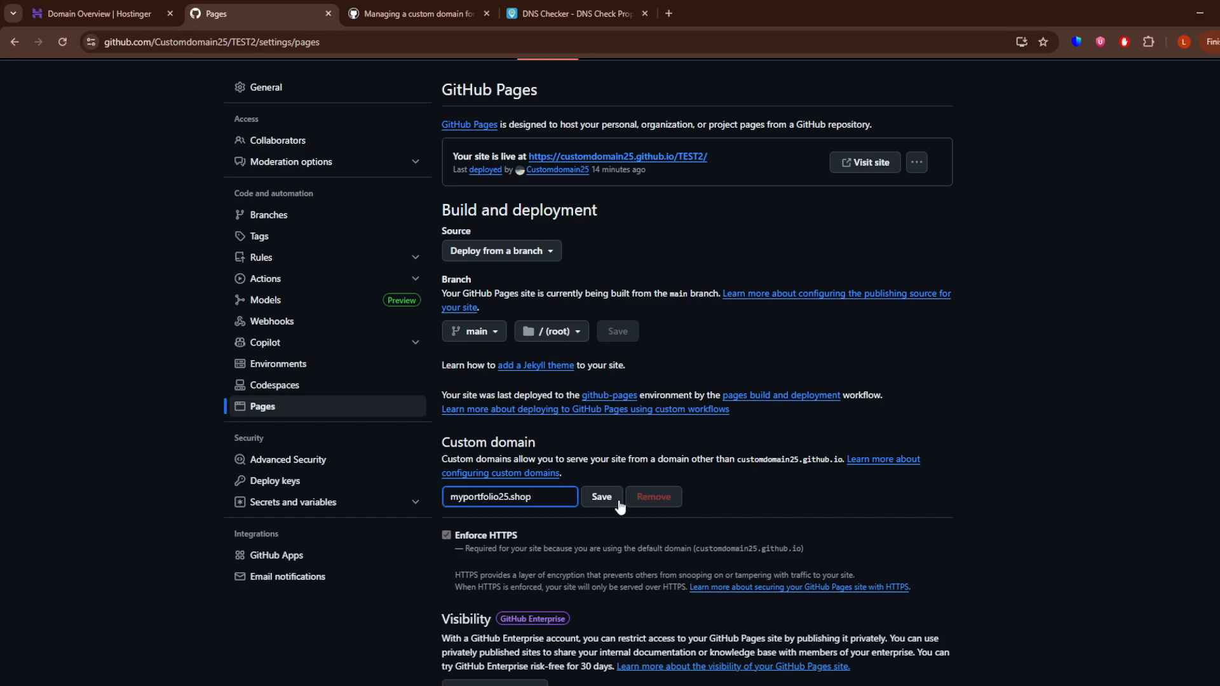
left_click(601, 500)
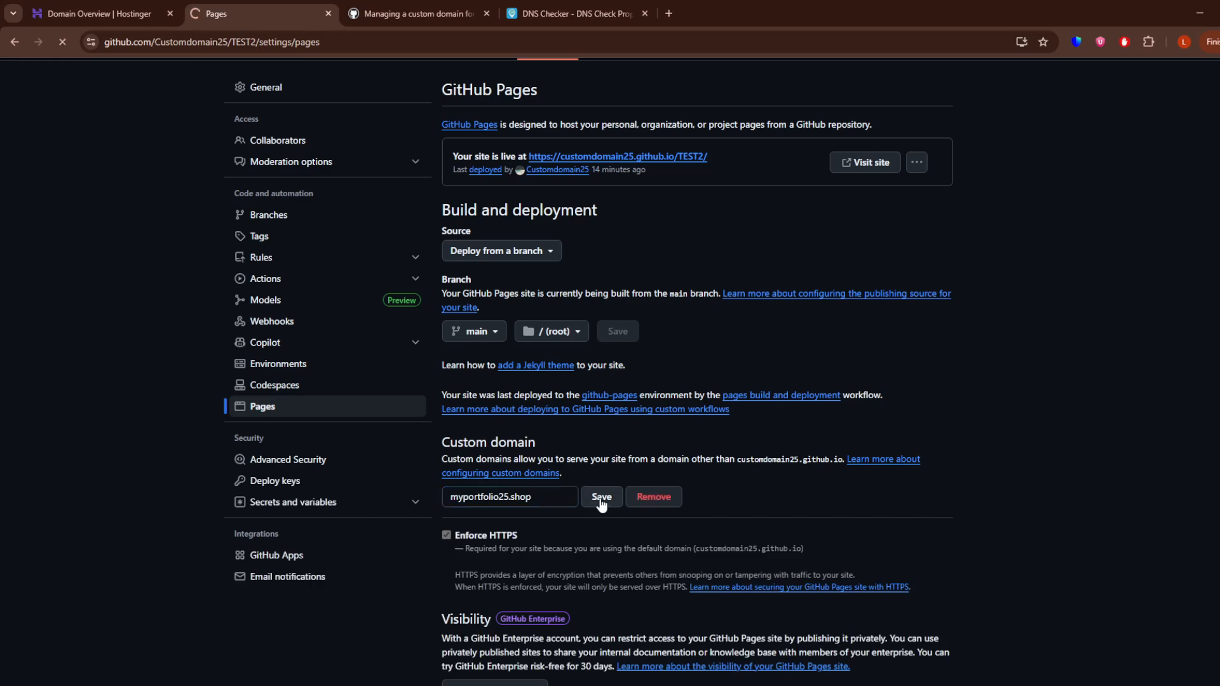
Examine the DNS check status and its message below the custom domain.
scroll(526, 511, "down", 2)
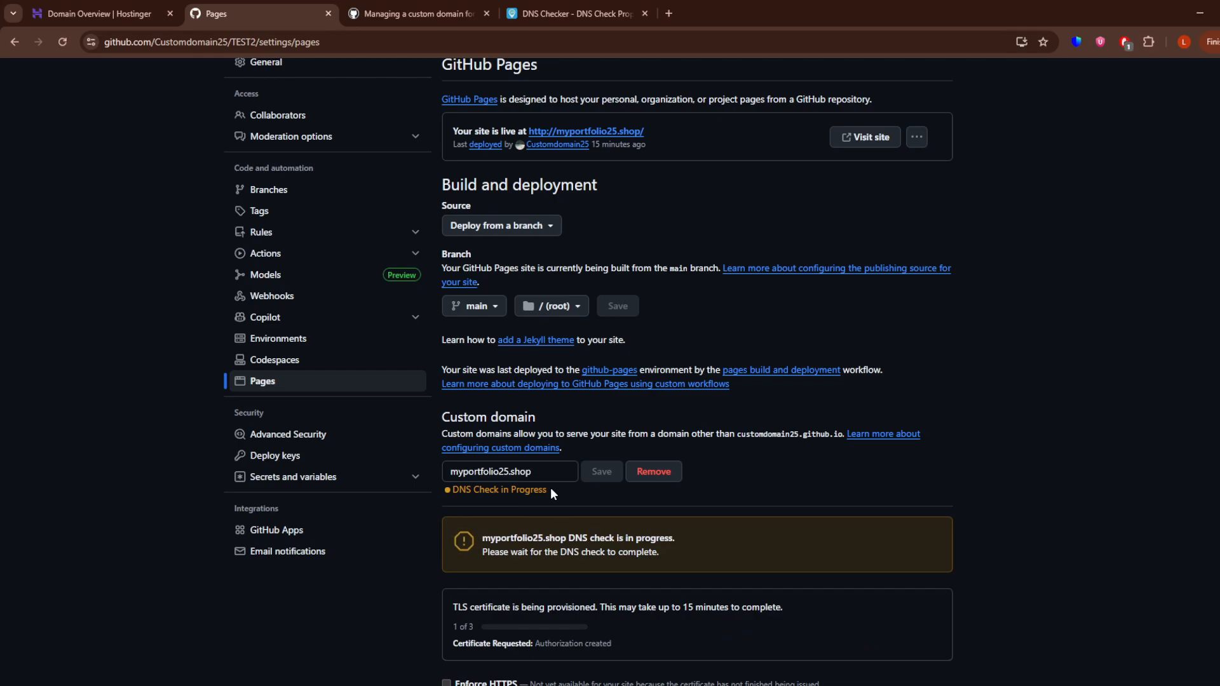
left_click_drag(479, 538, 671, 568)
scroll(658, 496, "down", 2)
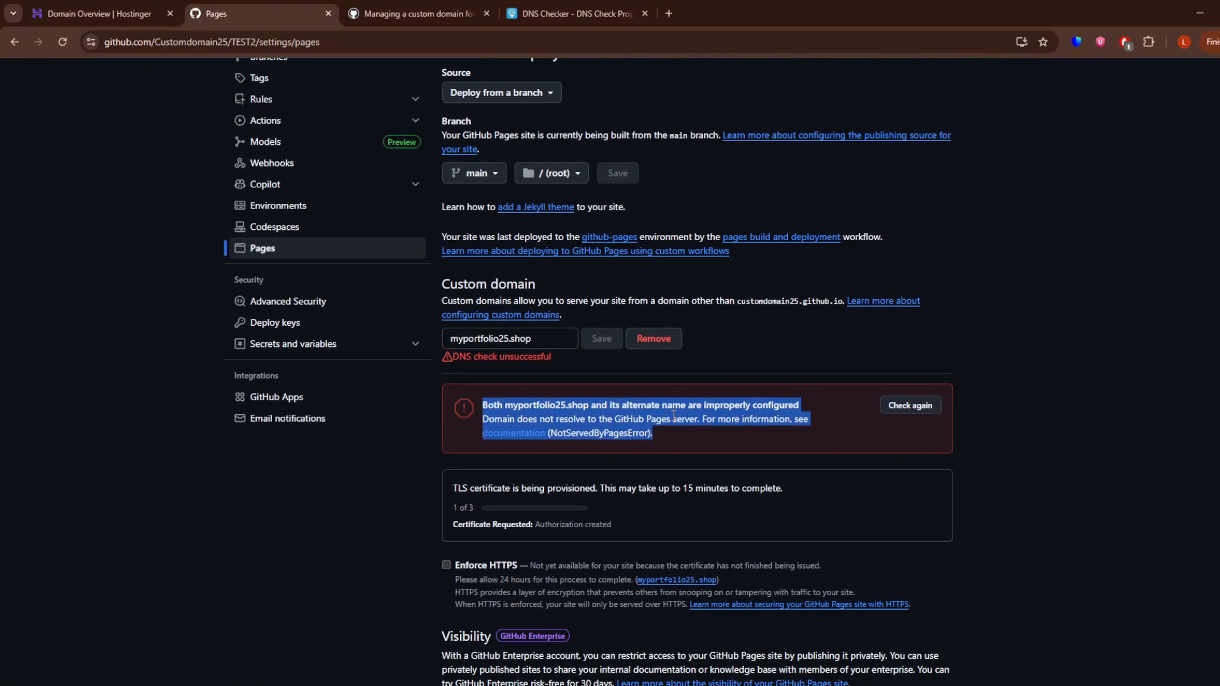
left_click_drag(677, 437, 484, 419)
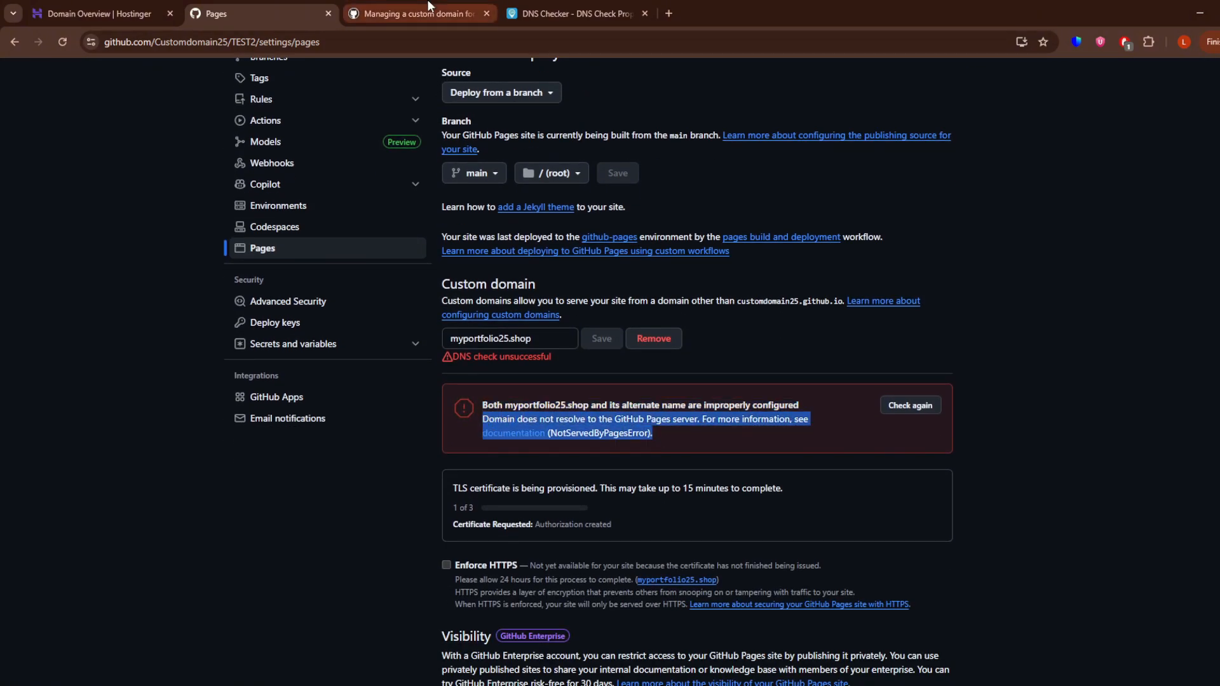
Switch to DNS Checker and look up the A record propagation of myportfolio25.shop across the listed servers.
left_click(547, 3)
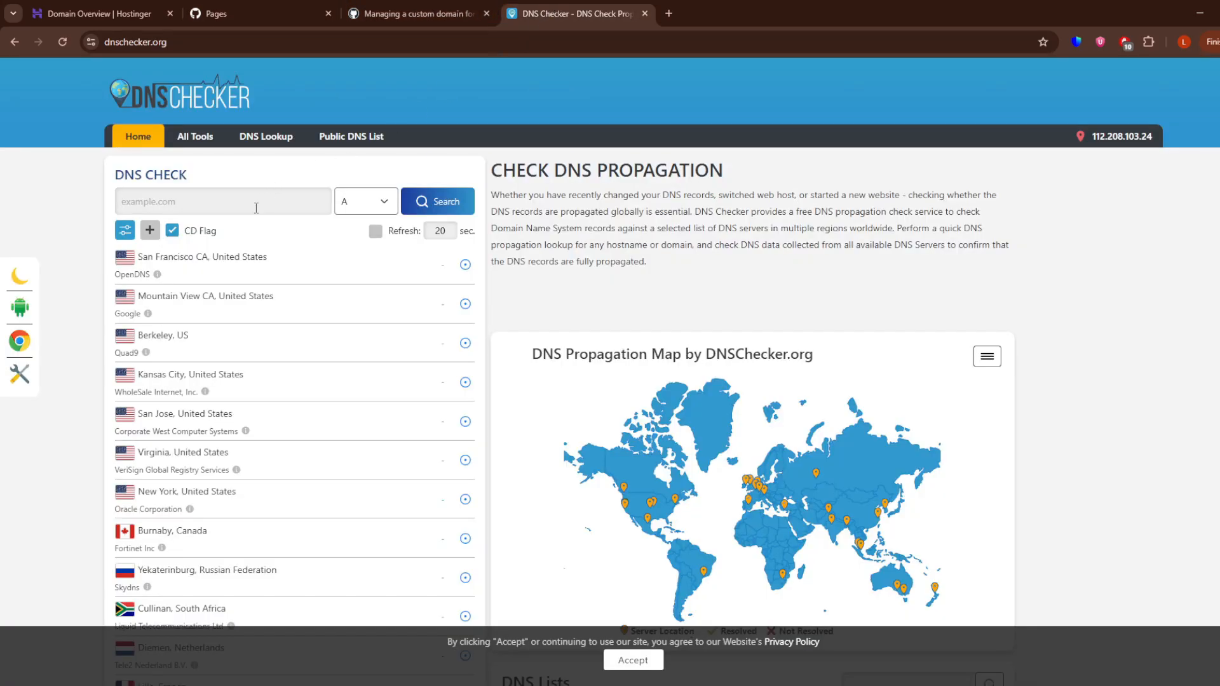
type("myportfolio25.shop")
left_click(431, 204)
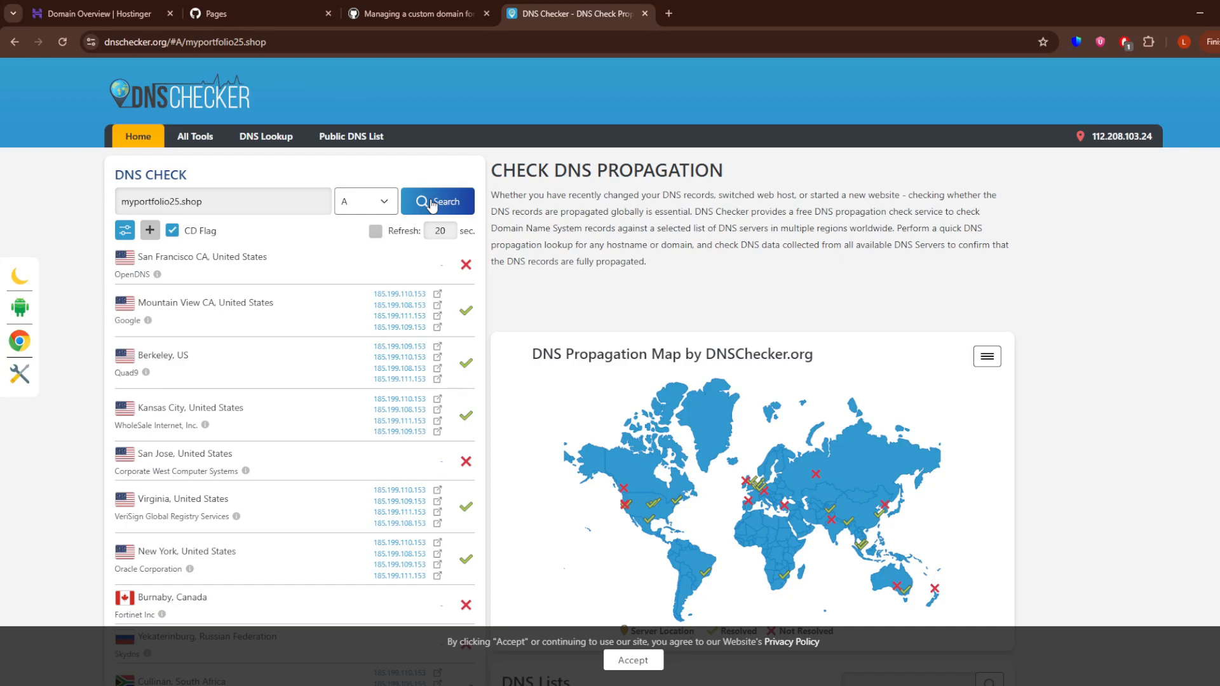
left_click(432, 203)
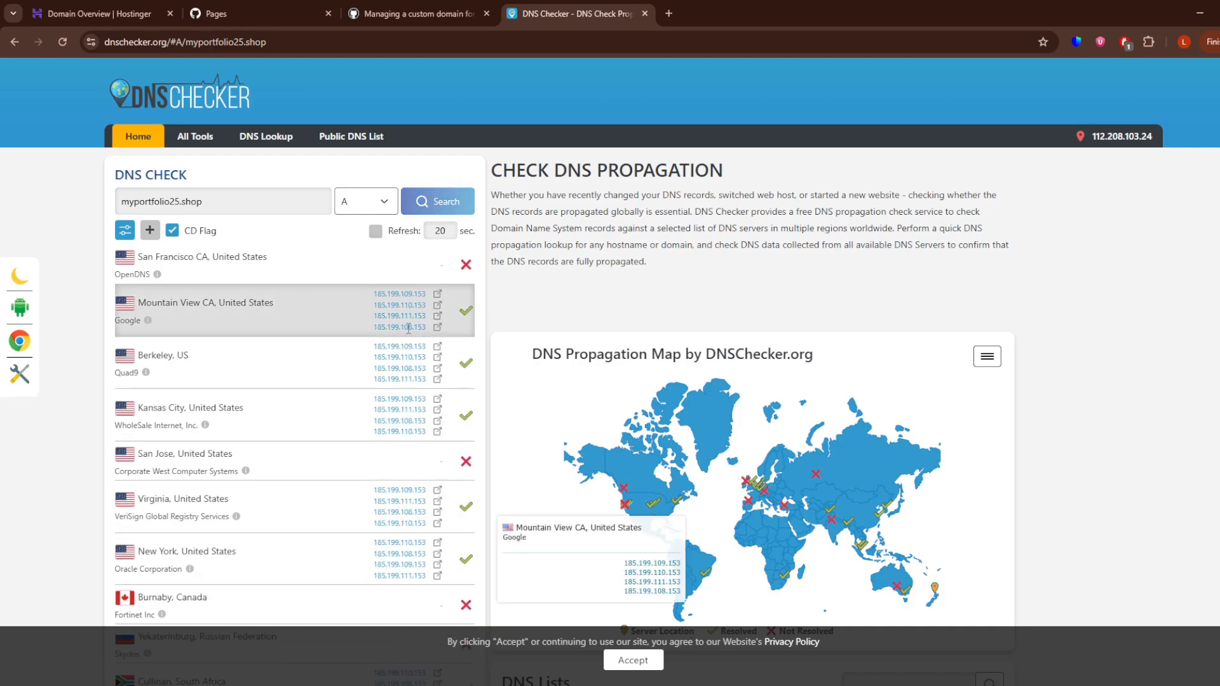
scroll(375, 326, "down", 3)
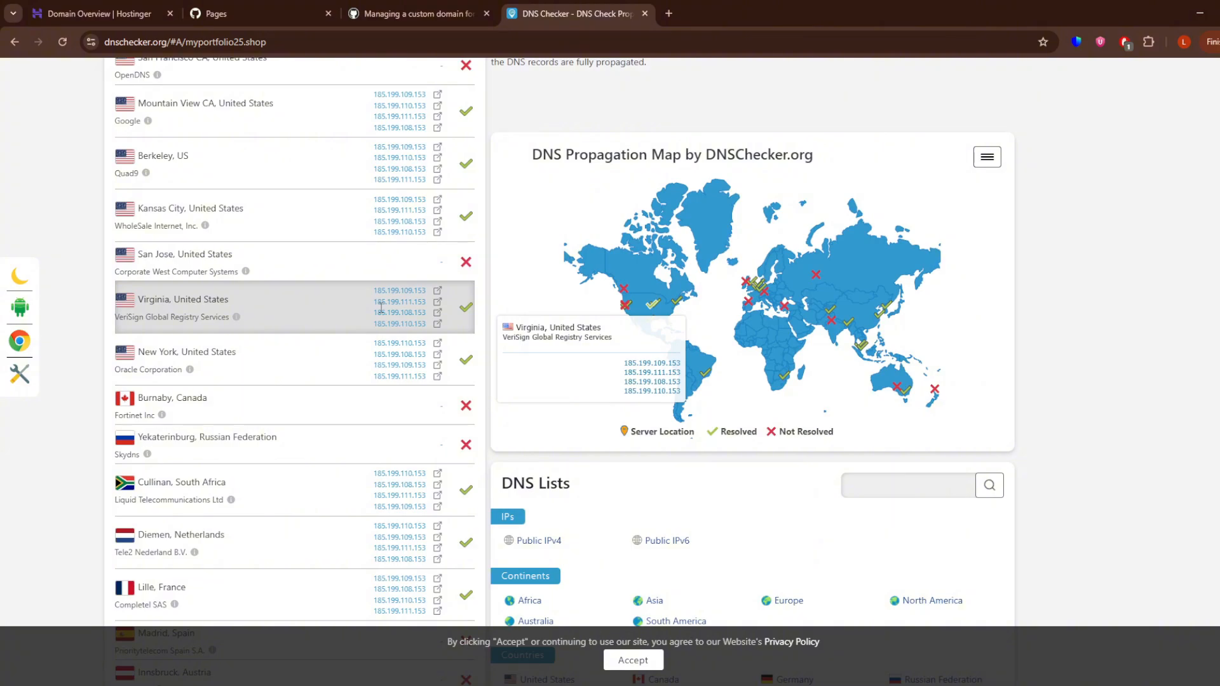
scroll(381, 308, "up", 3)
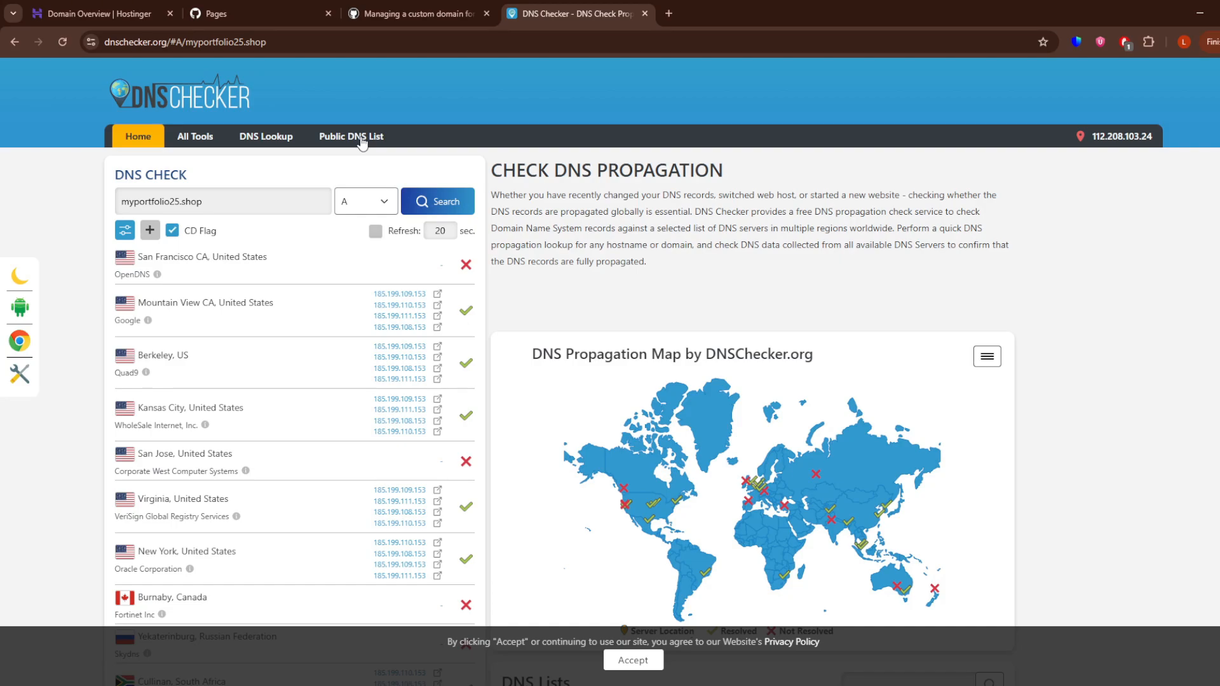
Return to GitHub Docs and review the four A record addresses for comparison with the propagation results.
left_click(369, 11)
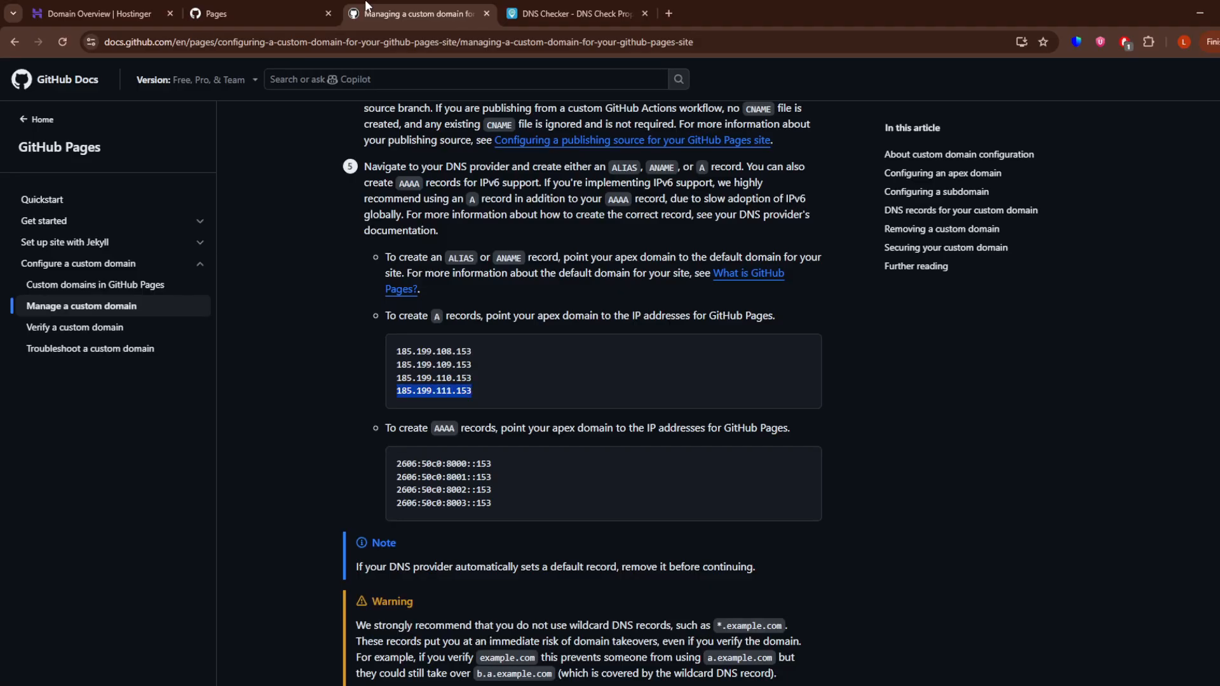
left_click(253, 7)
left_click(464, 8)
left_click_drag(514, 380, 386, 353)
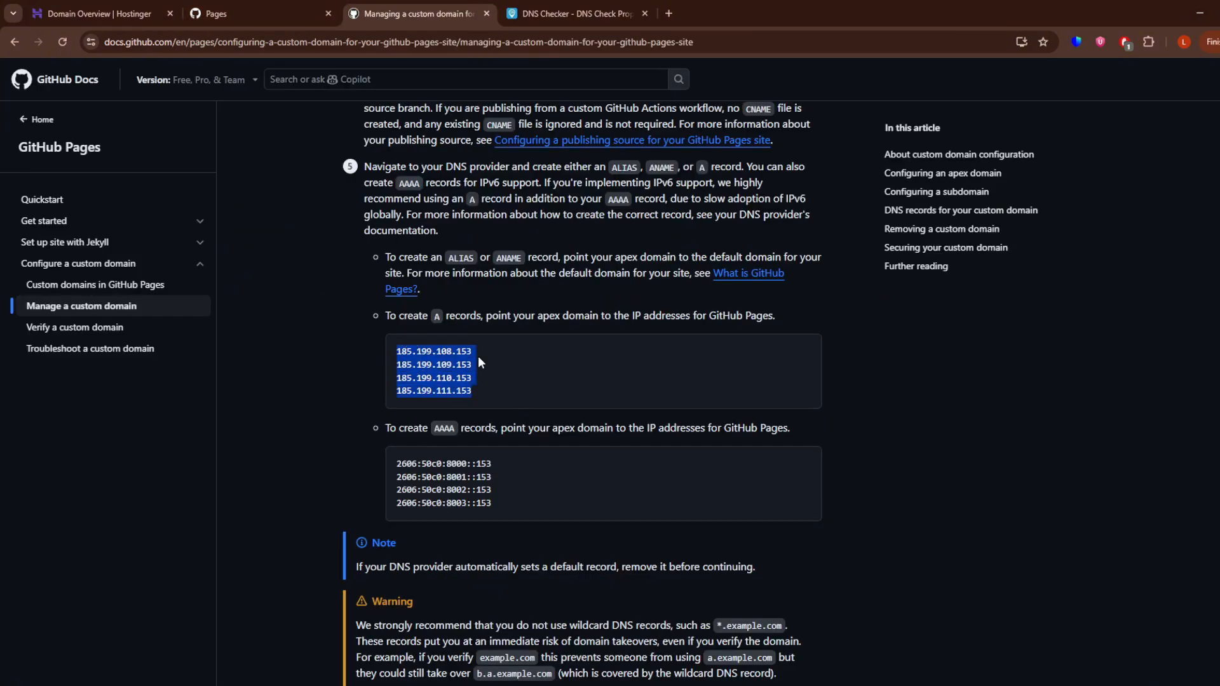
Rerun the DNS check for myportfolio25.shop in the GitHub Pages settings.
left_click(115, 12)
left_click(259, 6)
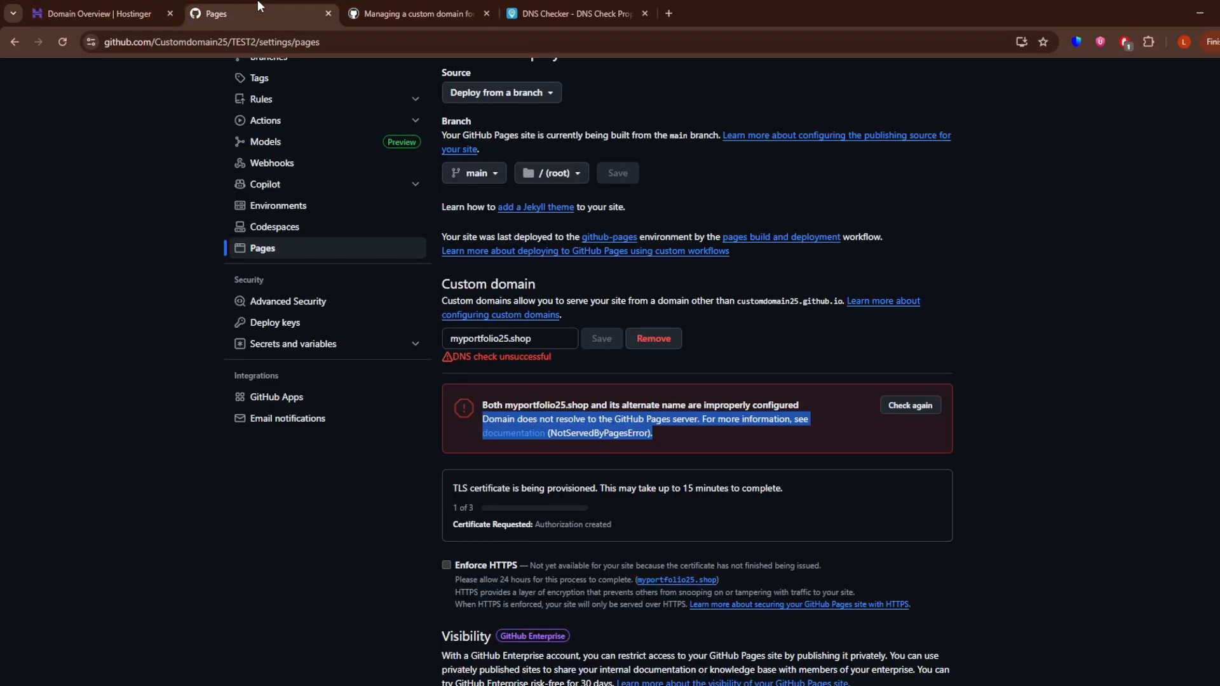
left_click(933, 408)
scroll(771, 408, "down", 2)
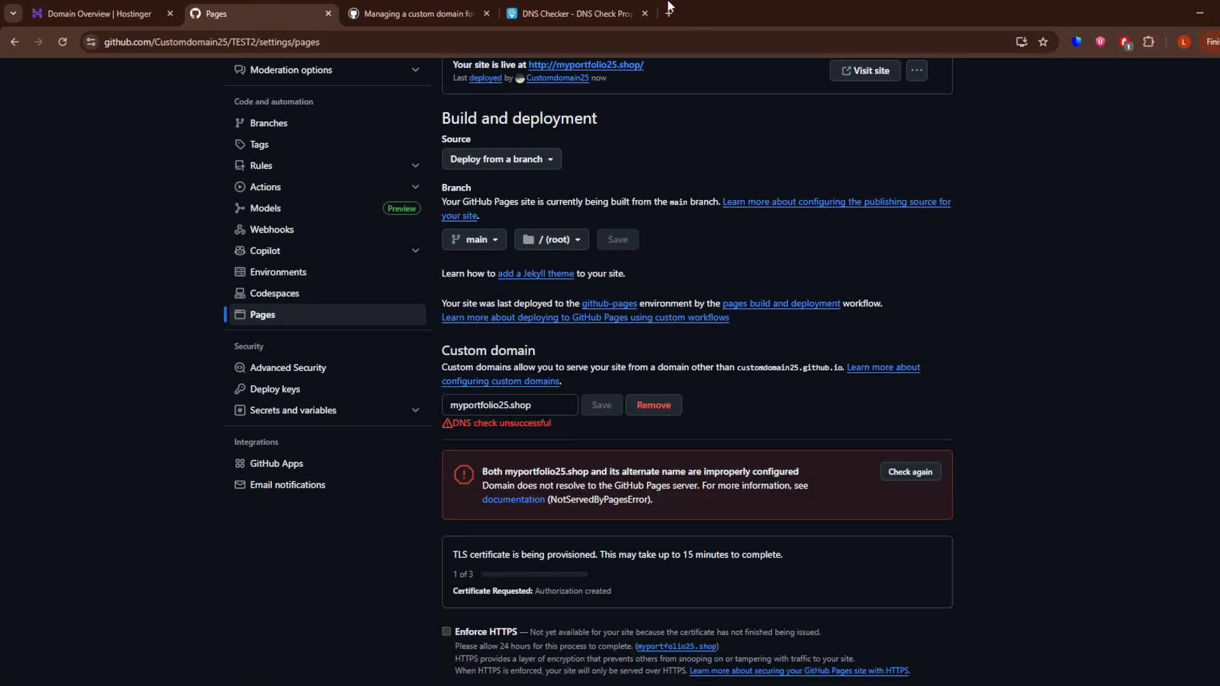
Repeat the A record lookup for myportfolio25.shop in DNS Checker and review the propagation by location.
left_click(572, 14)
left_click(453, 7)
left_click(572, 14)
left_click(437, 203)
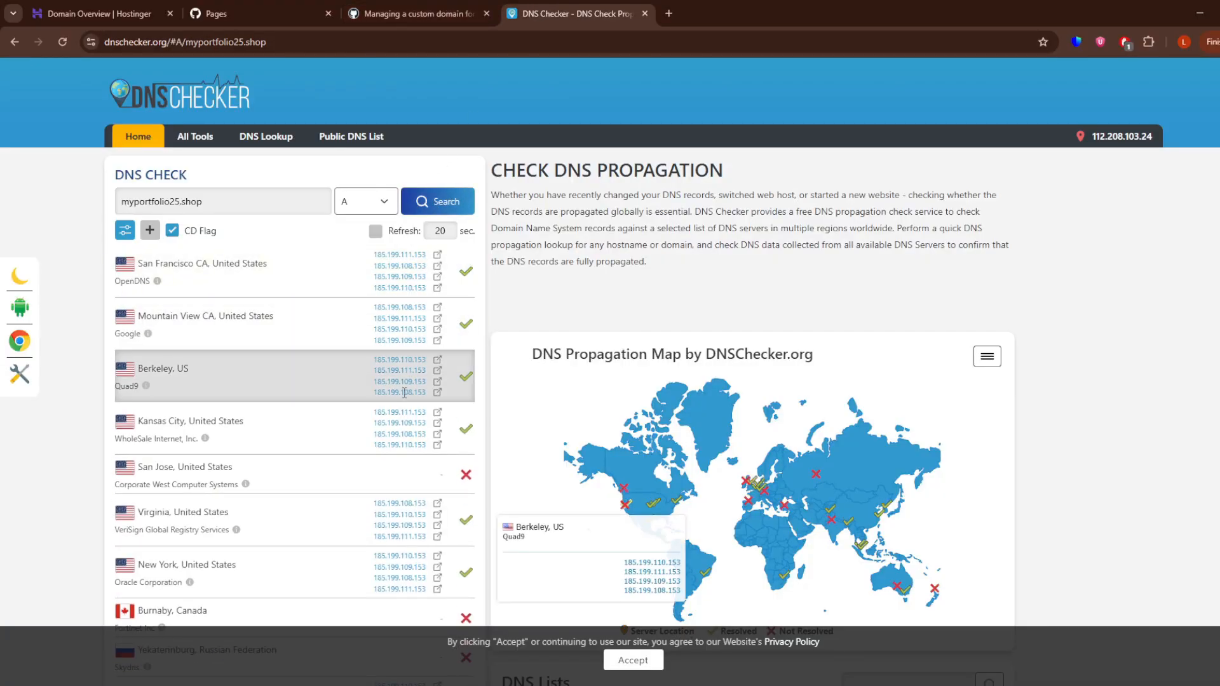
scroll(425, 372, "down", 3)
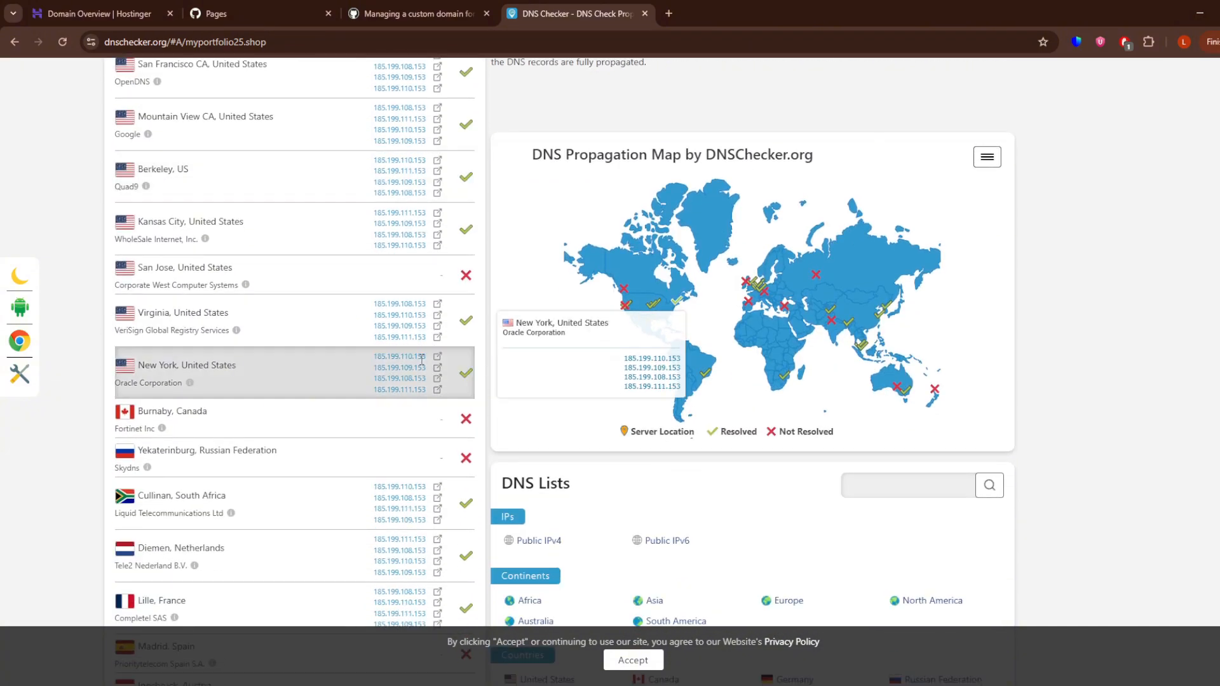
scroll(413, 359, "up", 3)
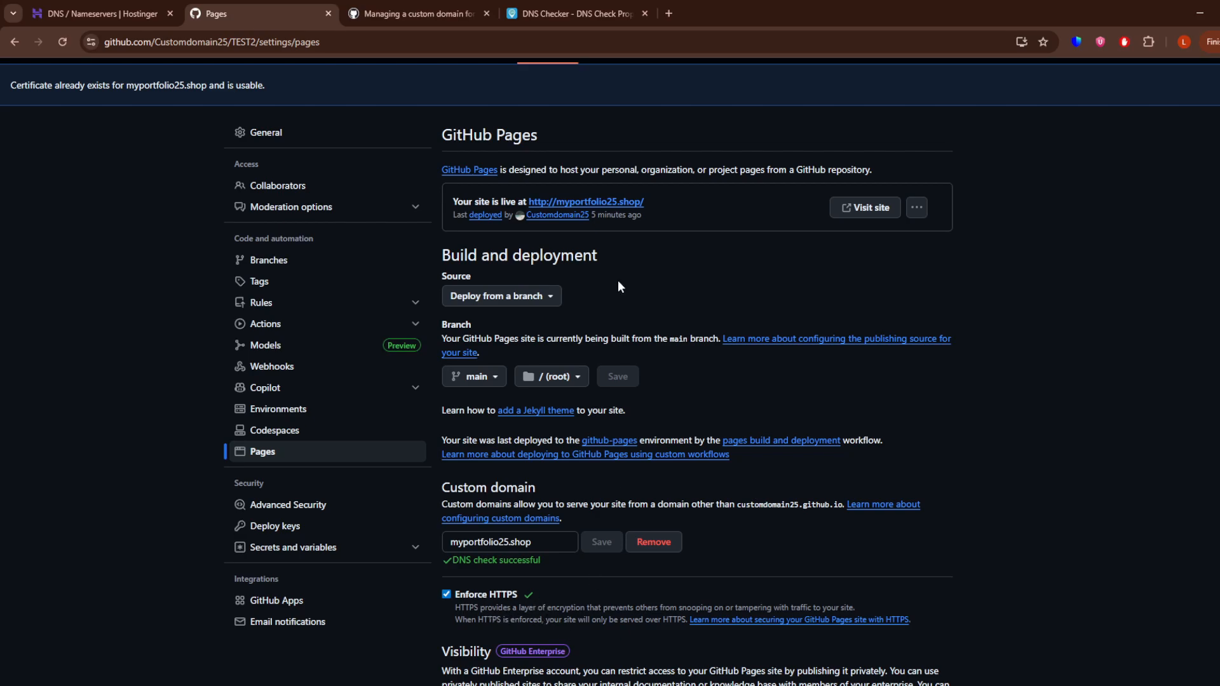
Open the live site at myportfolio25.shop from GitHub Pages, and return to review the custom domain entry.
left_click(610, 203)
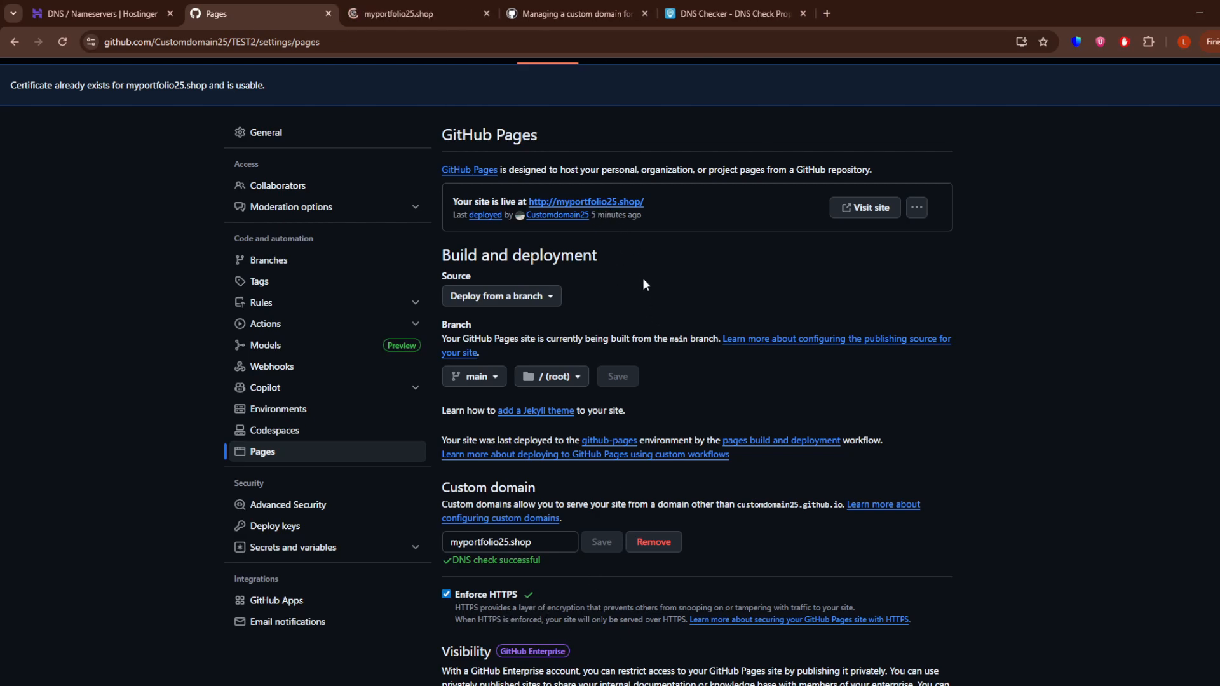
left_click(403, 14)
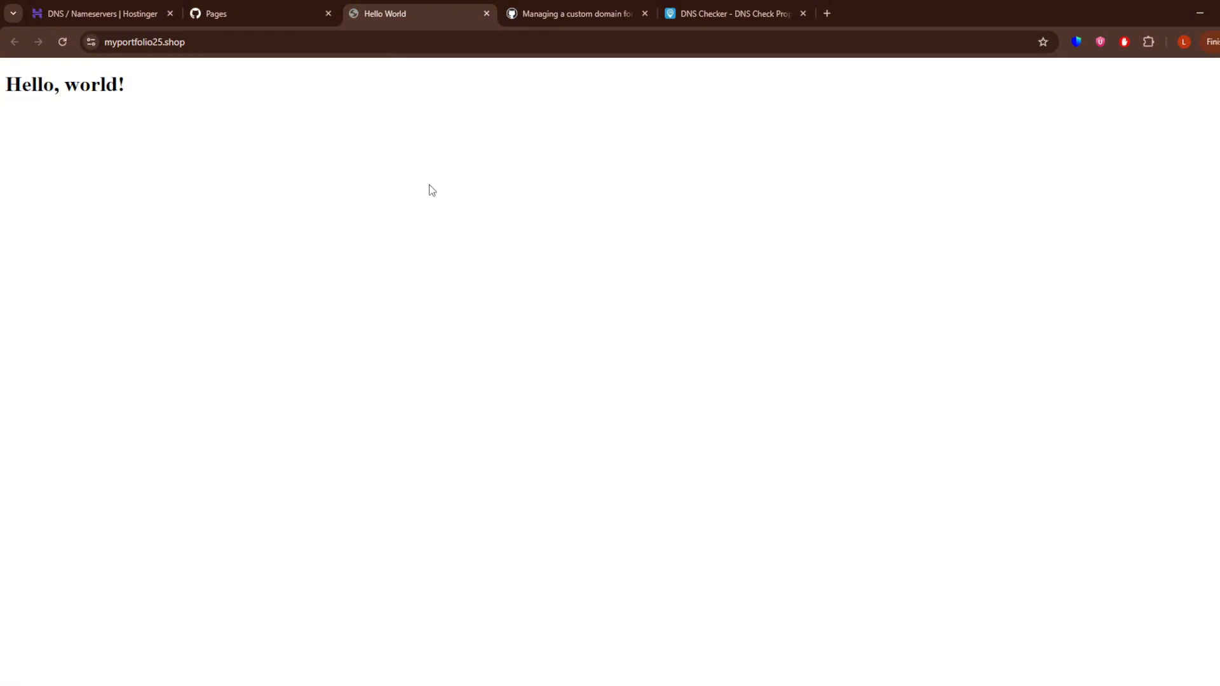
key("ctrl+shift+Tab")
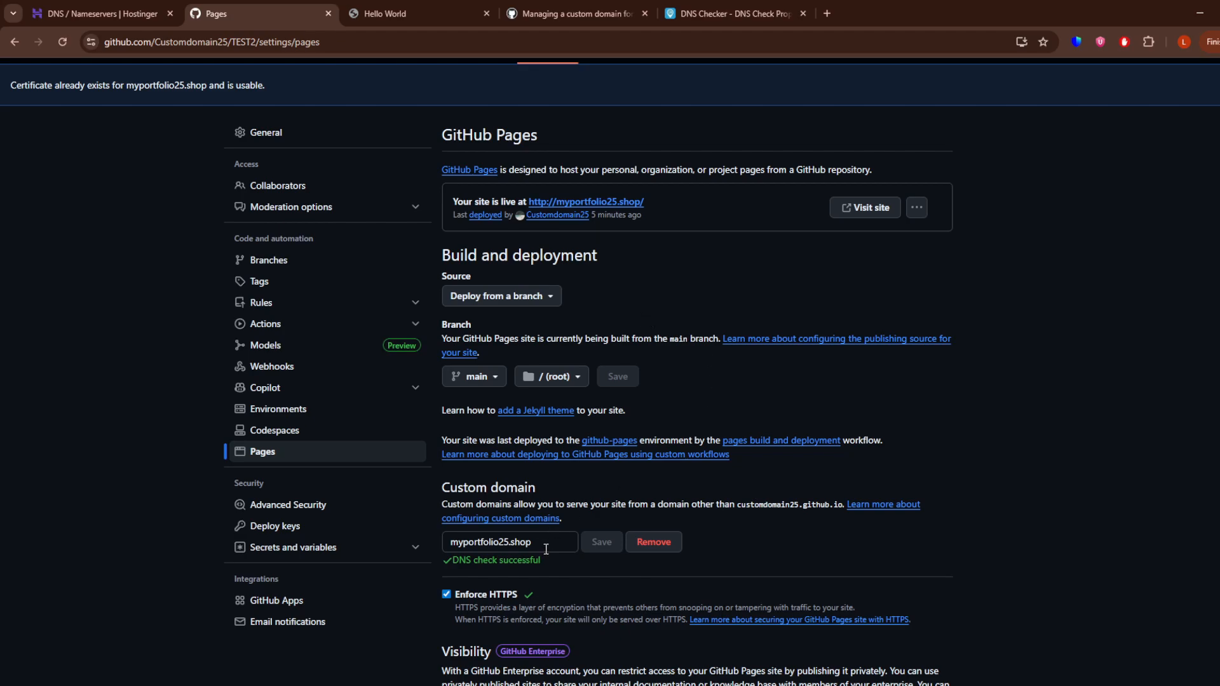
left_click_drag(532, 542, 459, 542)
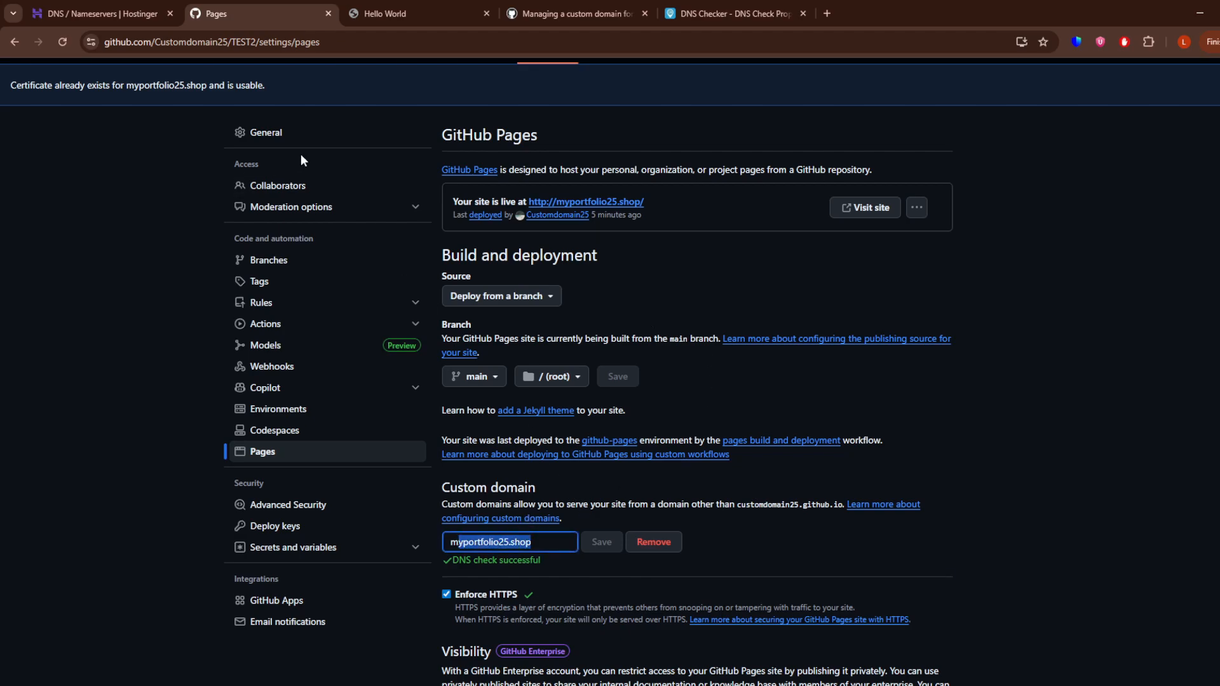
Review the four @ A records and their addresses in Hostinger's DNS record list.
key("ctrl+shift+Tab")
scroll(483, 354, "down", 10)
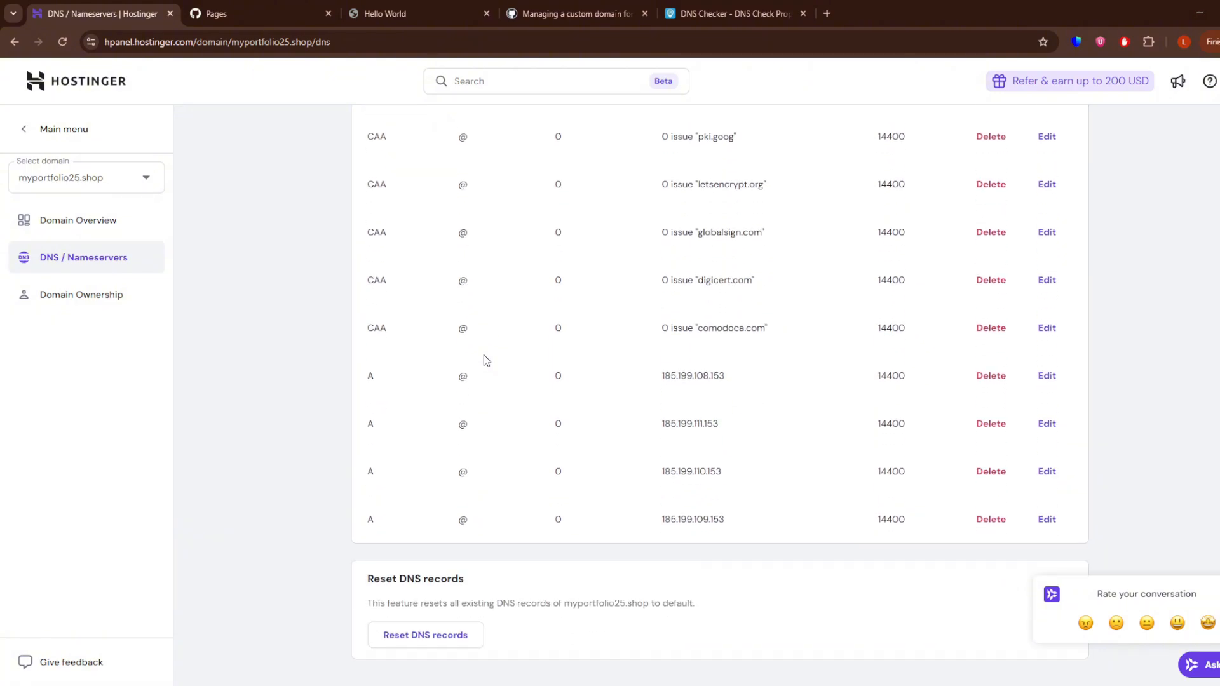
left_click_drag(406, 385, 362, 383)
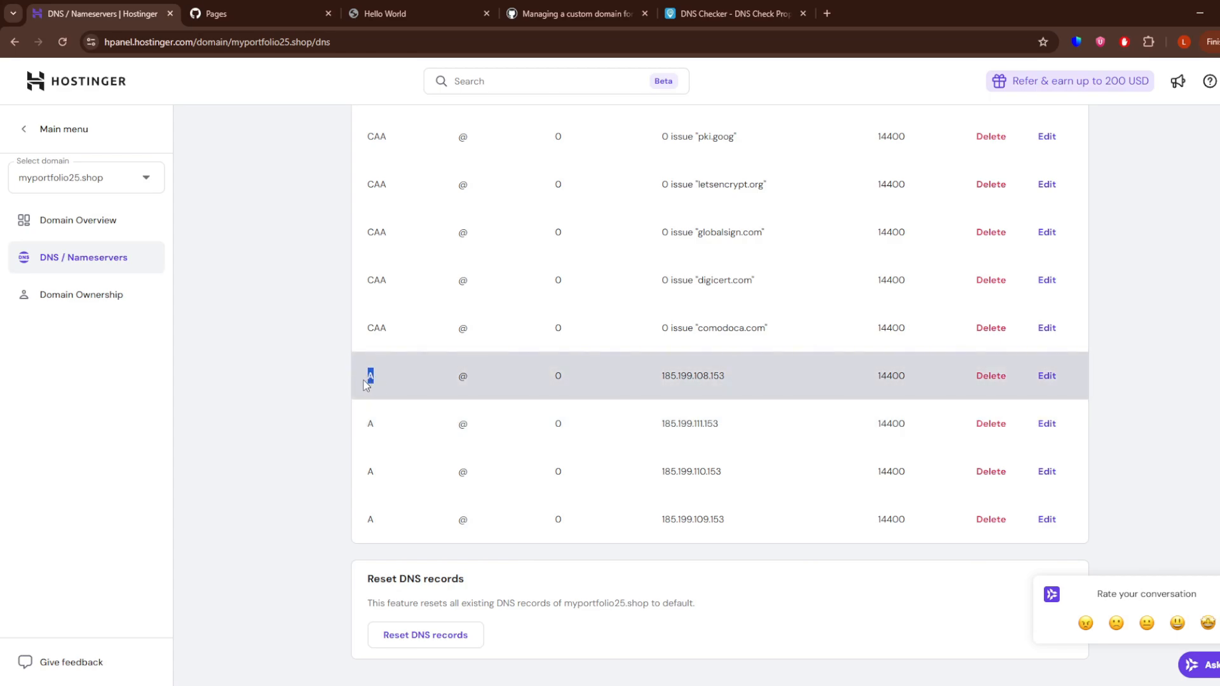
left_click(383, 383)
left_click_drag(670, 387, 732, 485)
left_click(741, 517)
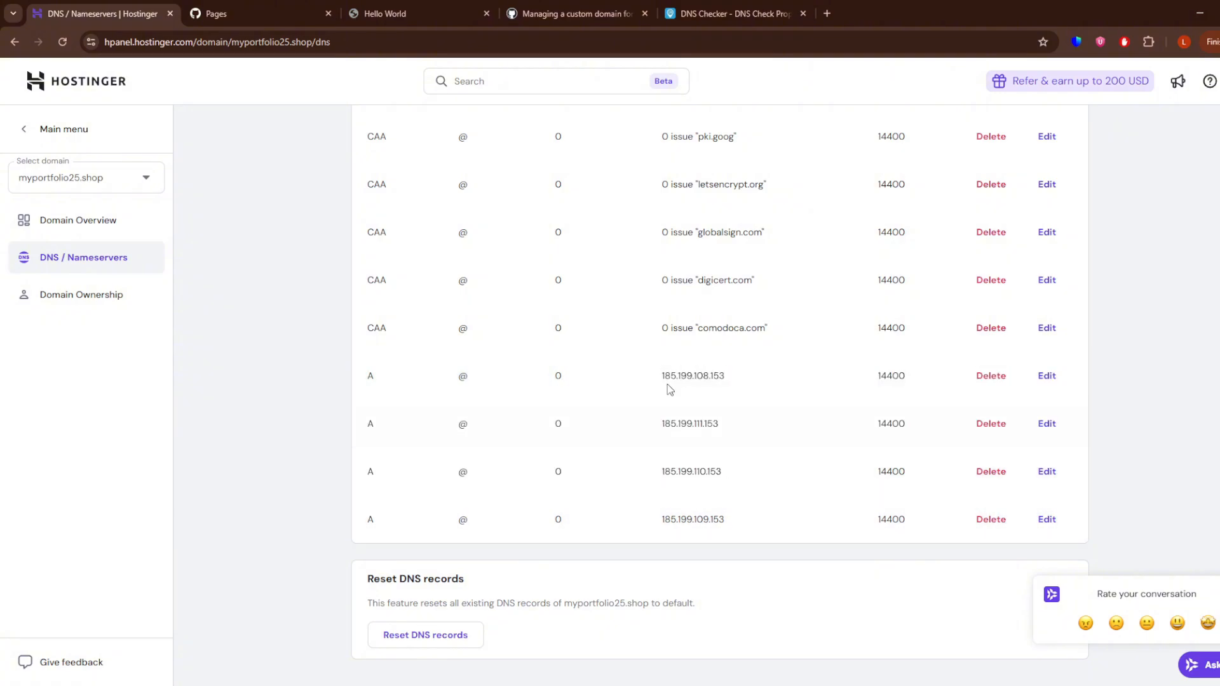
Verify the custom domain name and its DNS check status in the GitHub Pages settings.
left_click(260, 9)
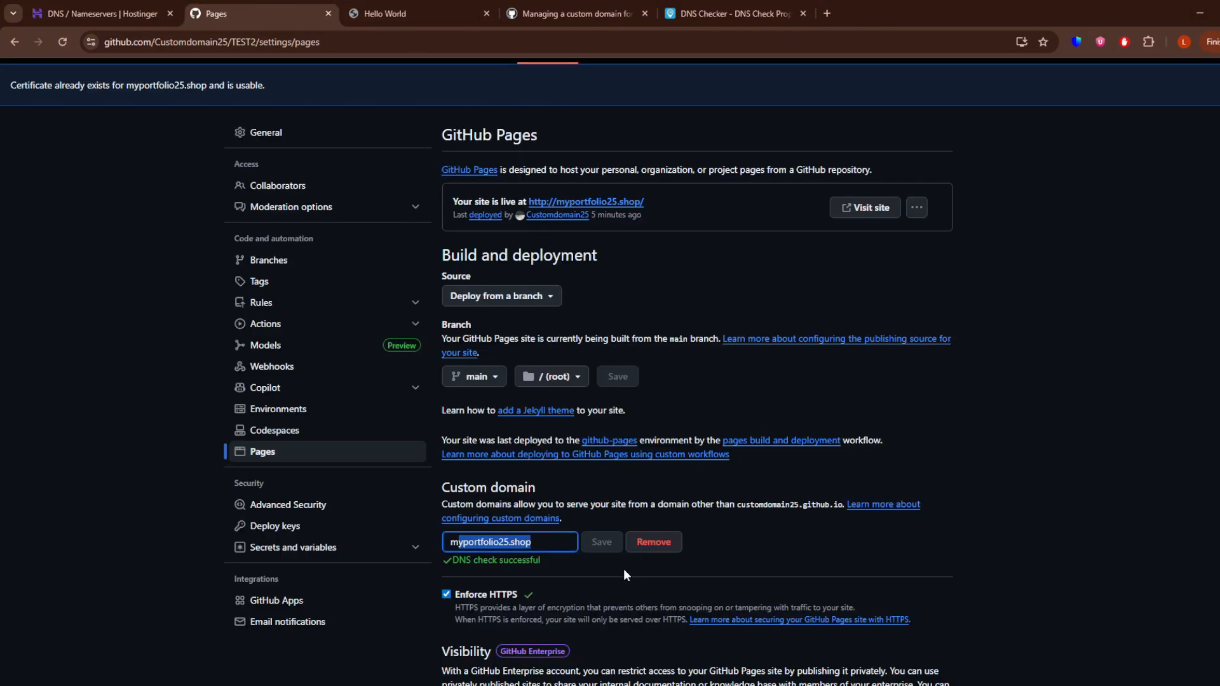
left_click_drag(539, 542, 451, 540)
left_click(544, 544)
left_click_drag(545, 542, 449, 541)
Run a fresh A record propagation check for myportfolio25.shop in DNS Checker and examine the server results.
left_click(703, 7)
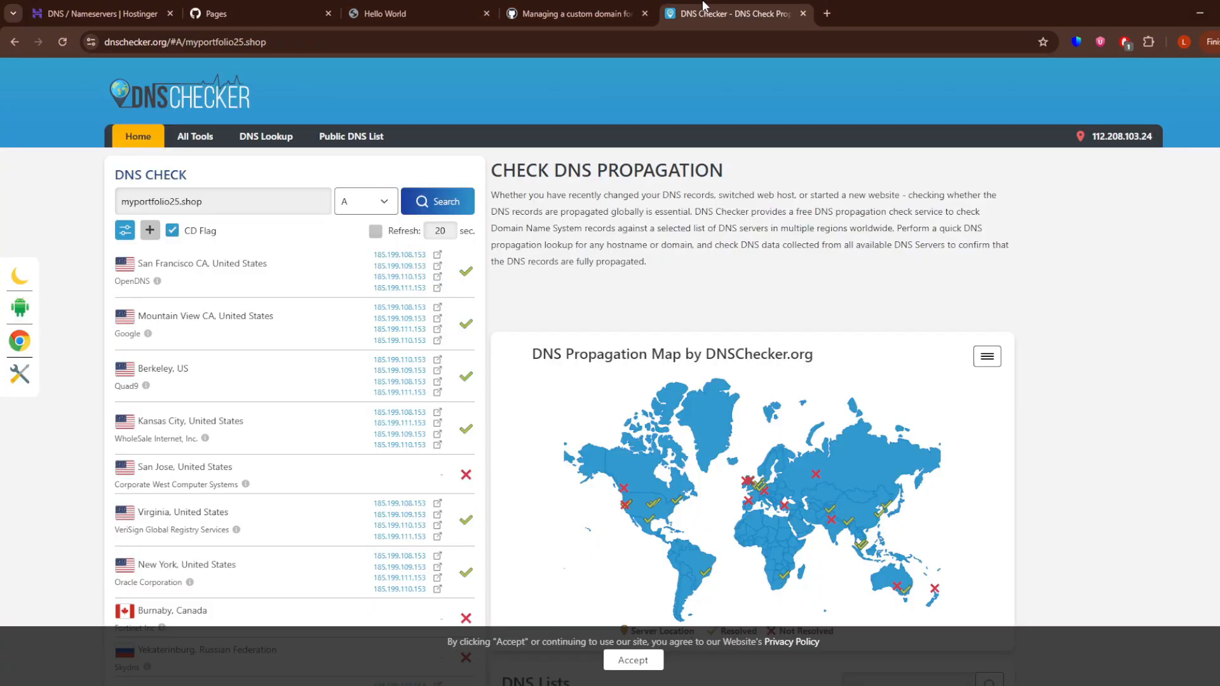
left_click(434, 202)
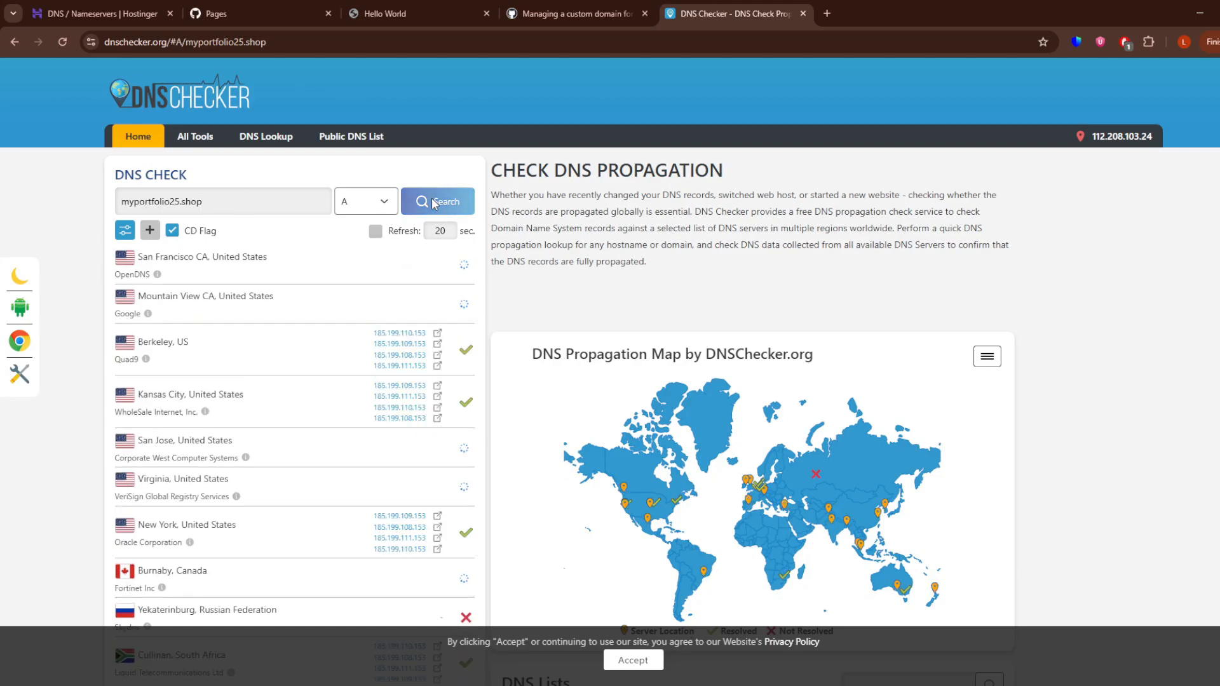
scroll(436, 314, "down", 3)
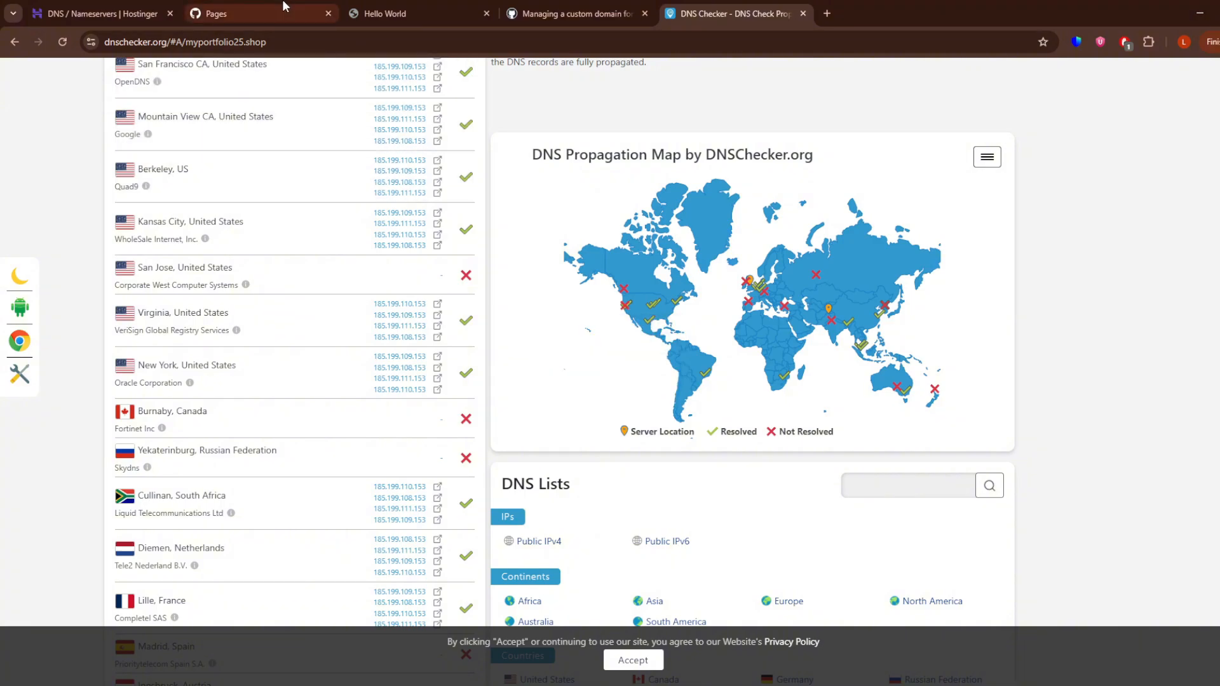
Switch to the GitHub Pages settings and review the deployment source, custom domain entry, DNS check and Enforce HTTPS status.
left_click(251, 13)
scroll(604, 361, "down", 2)
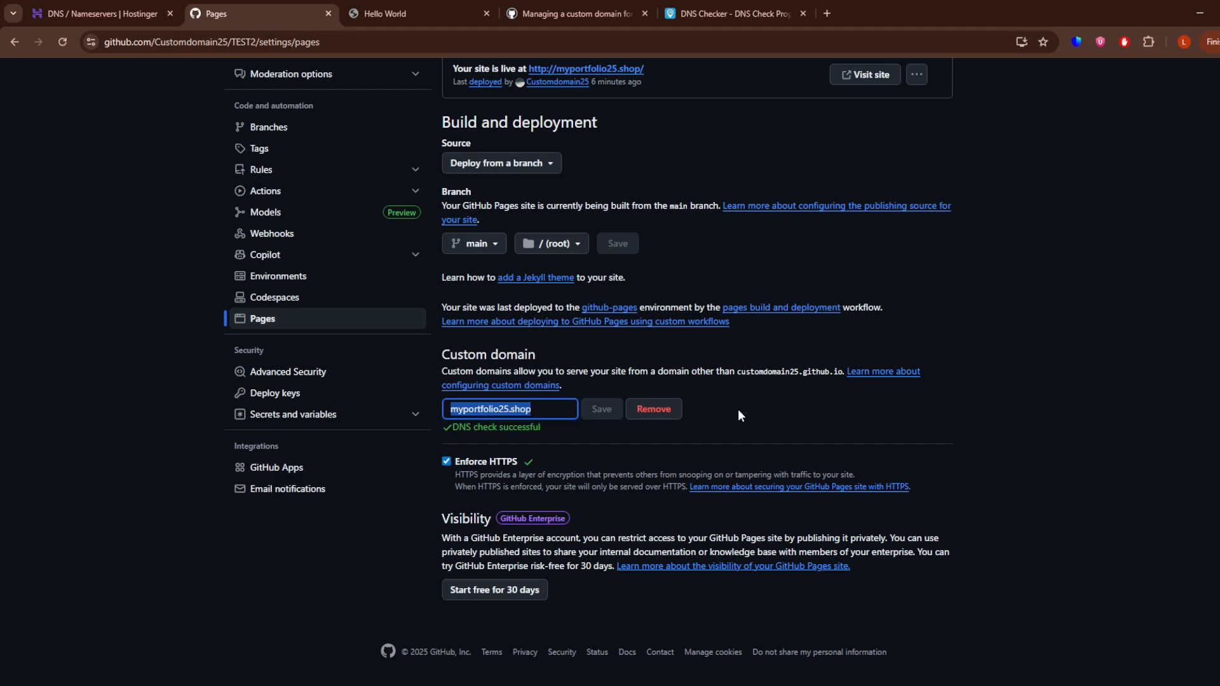
scroll(727, 445, "up", 2)
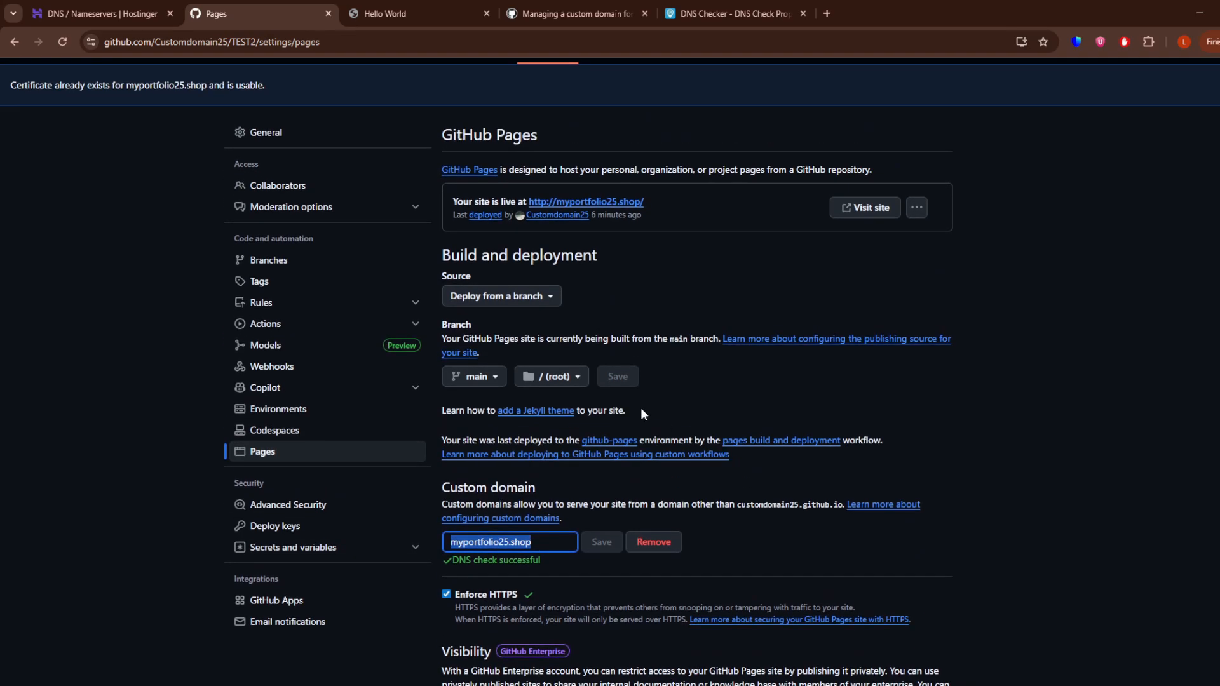
scroll(714, 374, "down", 1)
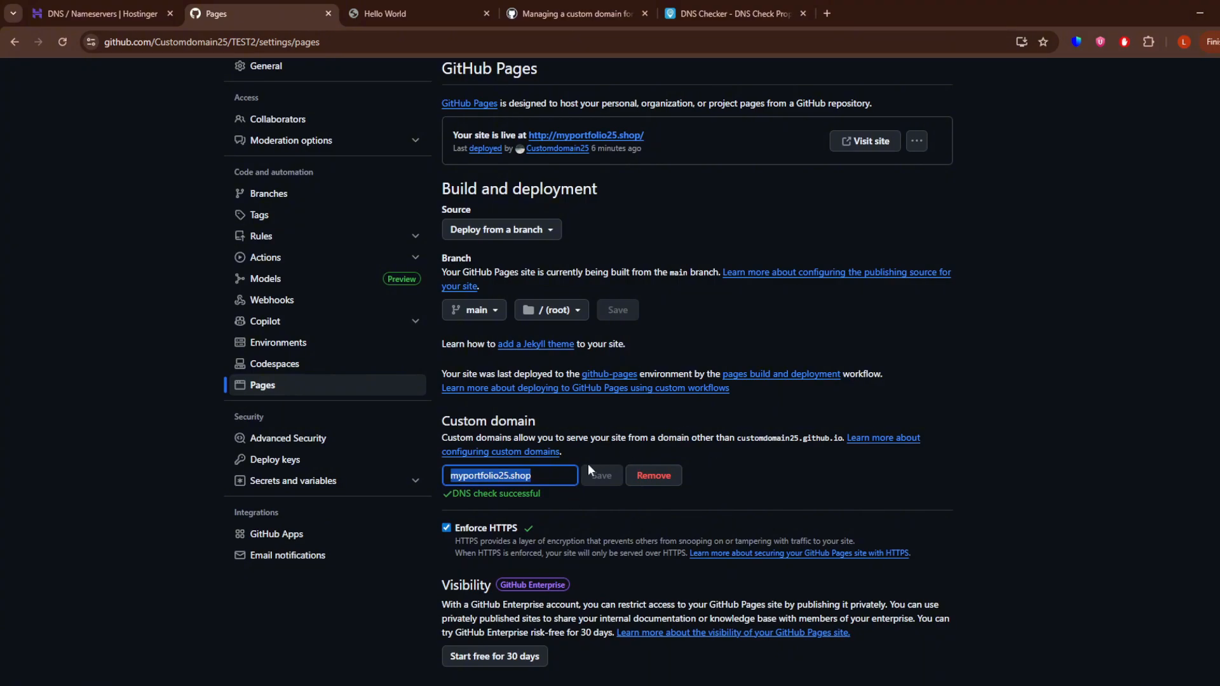
left_click(537, 479)
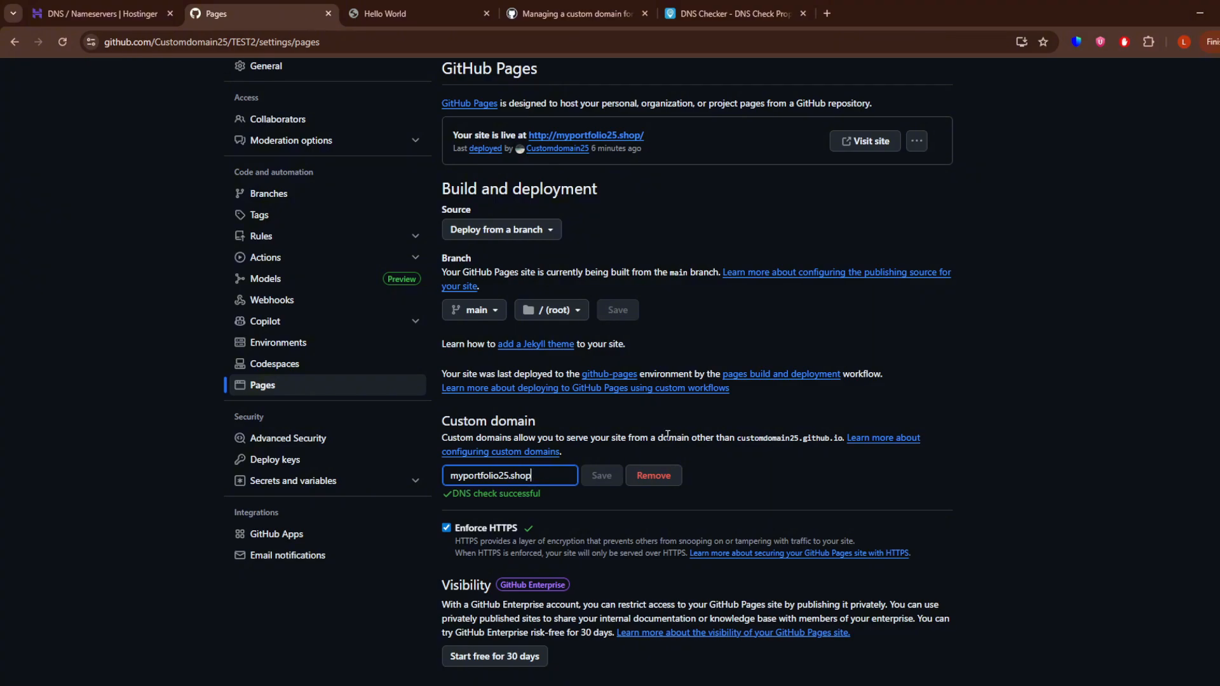
Look through Hostinger's full DNS record list for myportfolio25.shop, from the www CNAME record down to the @ A records.
left_click(101, 13)
scroll(703, 363, "up", 10)
scroll(705, 367, "up", 3)
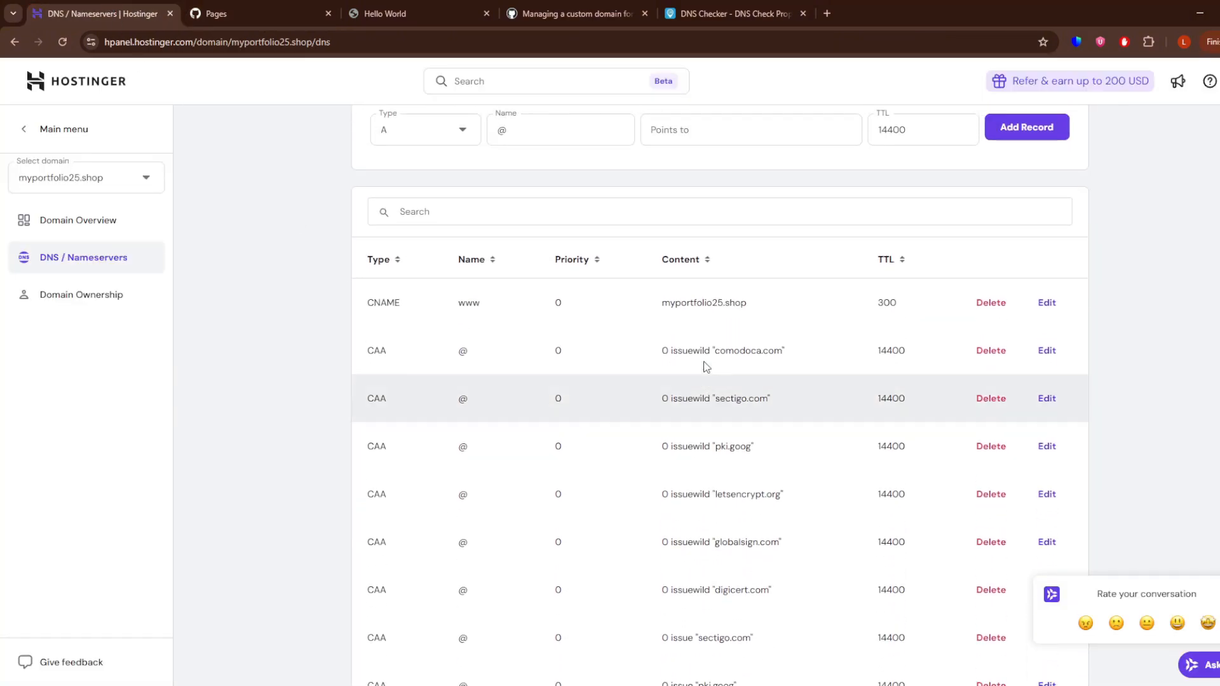
scroll(704, 367, "down", 9)
scroll(704, 367, "down", 2)
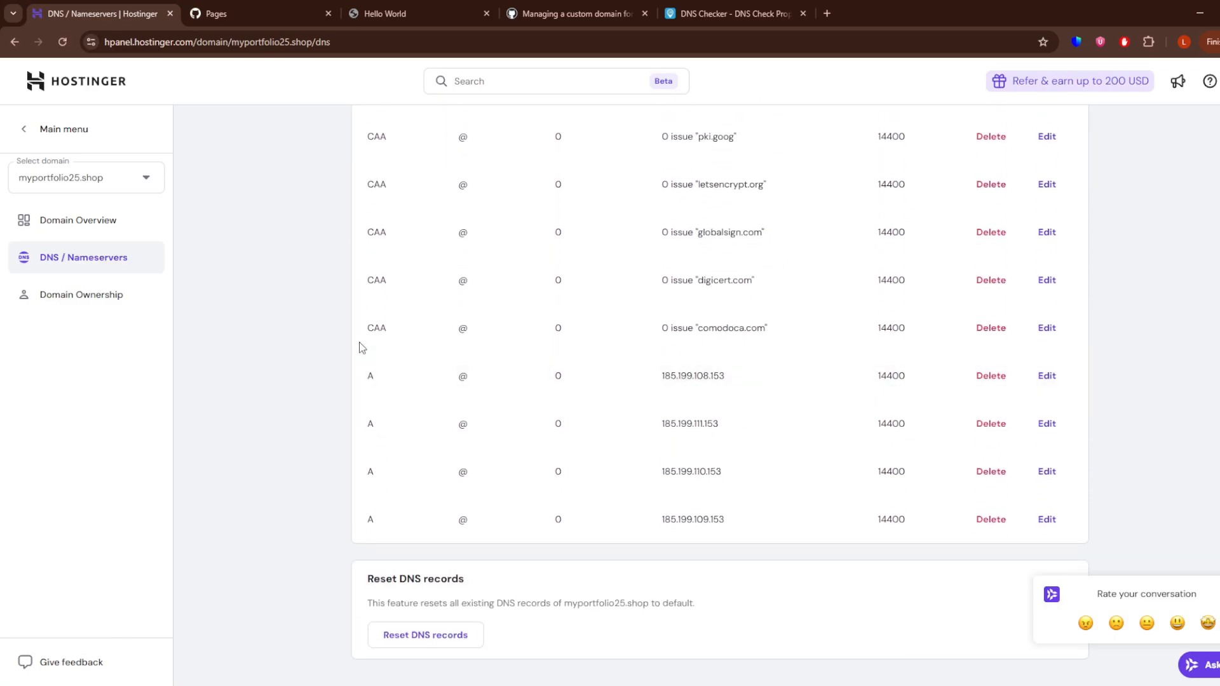
left_click_drag(425, 376, 752, 526)
left_click(475, 428)
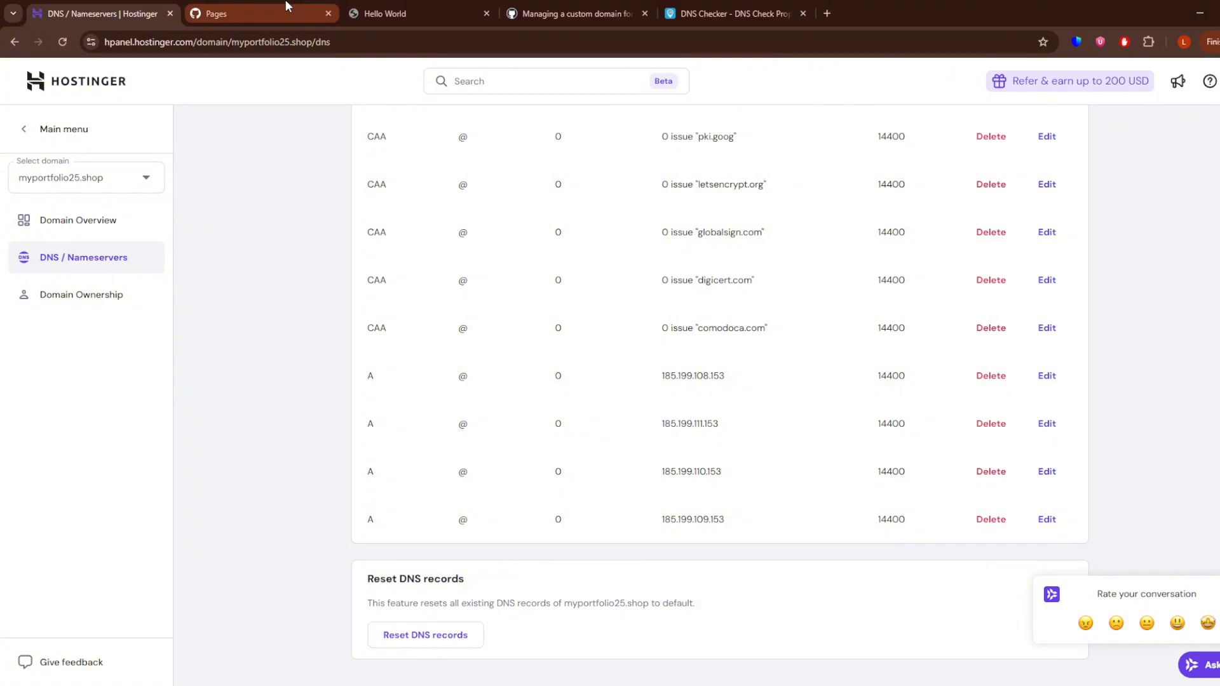
Return to the GitHub Pages settings and recheck the myportfolio25.shop custom domain entry.
left_click(395, 9)
left_click(572, 13)
left_click(248, 10)
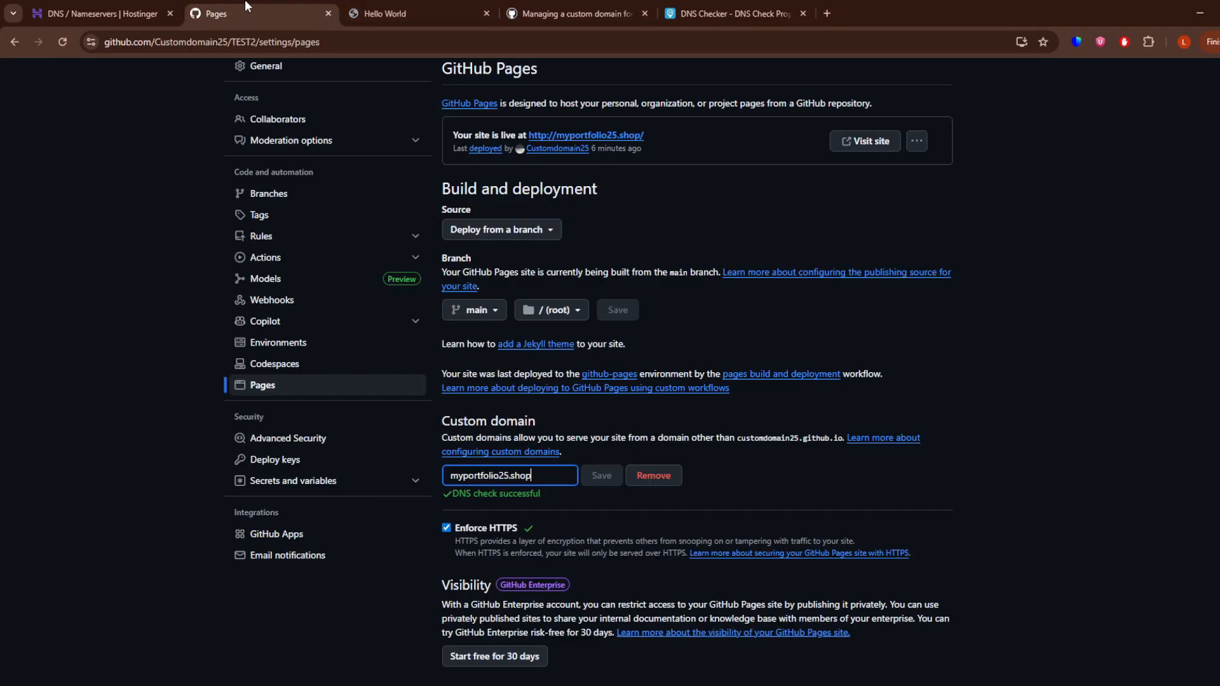
left_click_drag(551, 471, 410, 469)
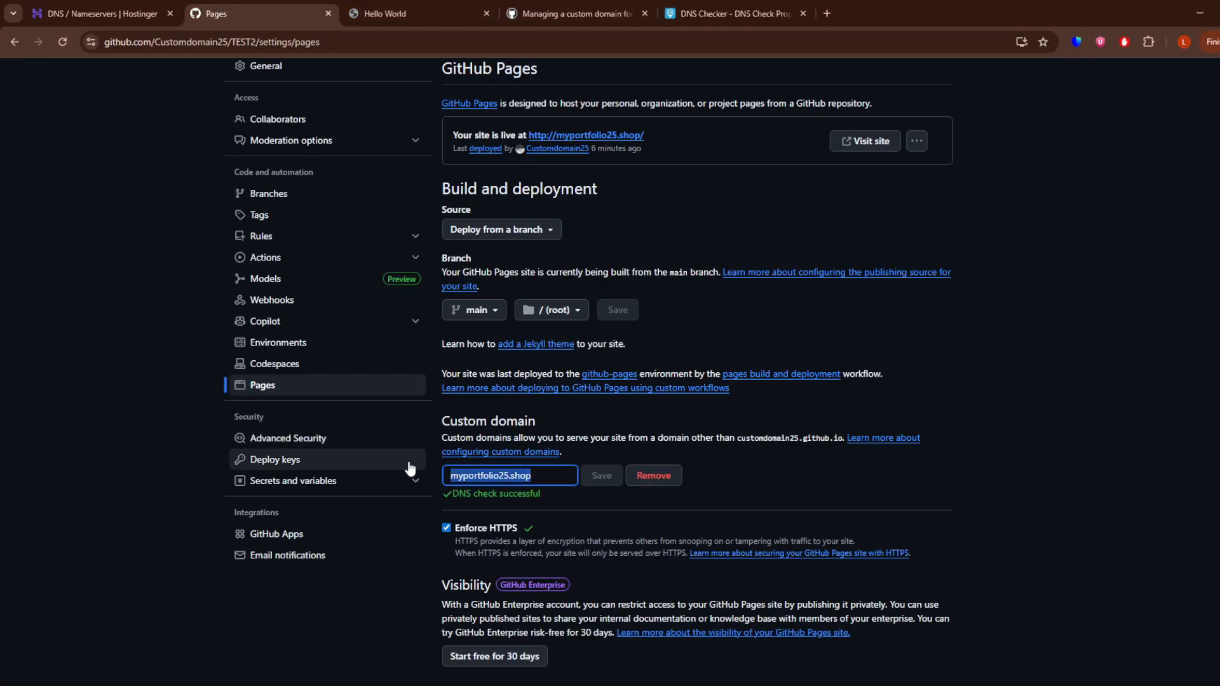
left_click(534, 478)
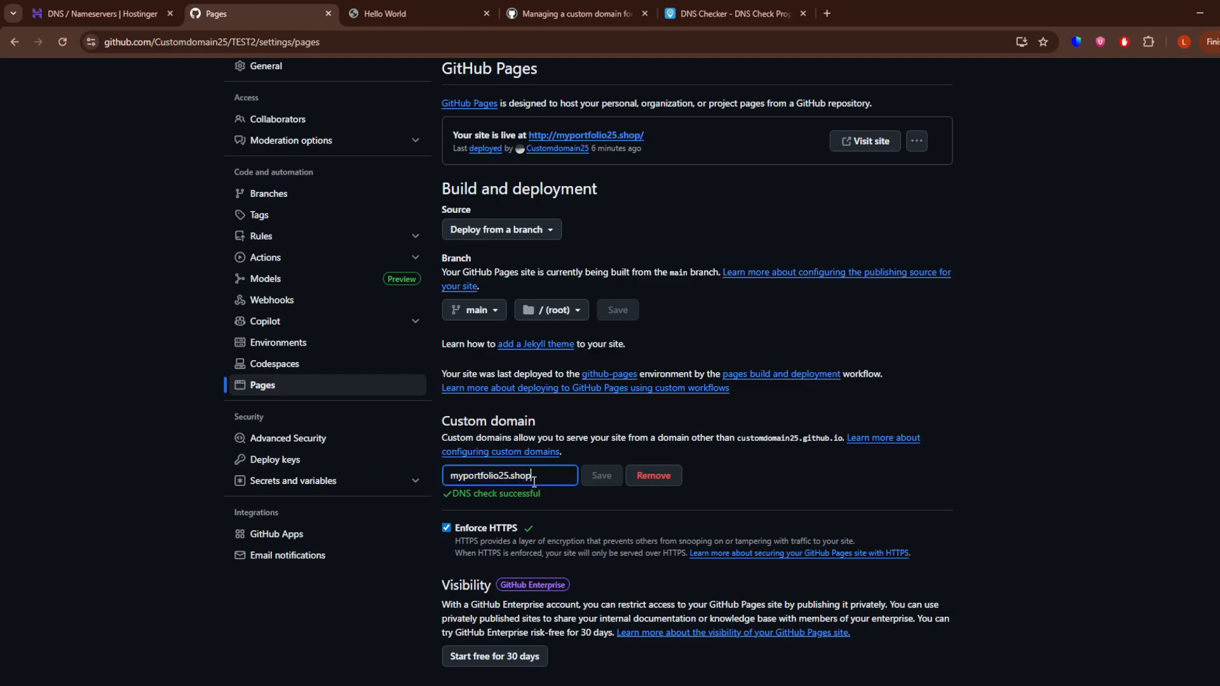
key("Return")
scroll(498, 497, "down", 2)
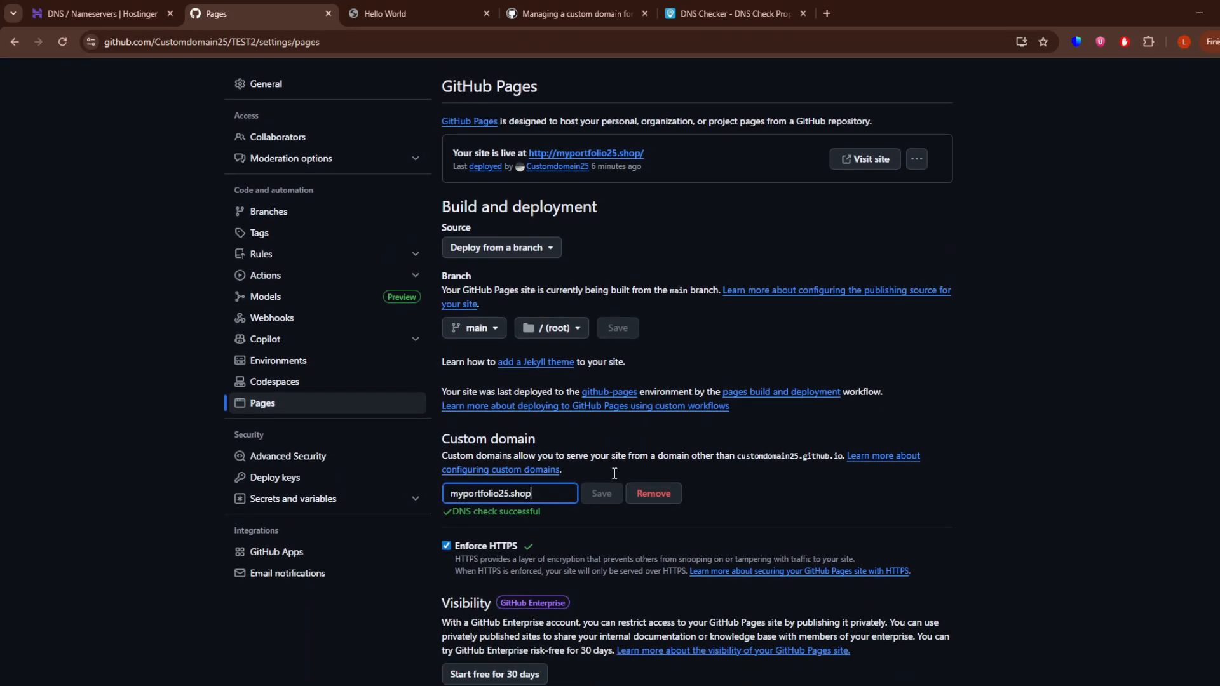
Consult the A record IP addresses in the GitHub Docs custom domain article, and return to the Pages settings.
left_click(562, 8)
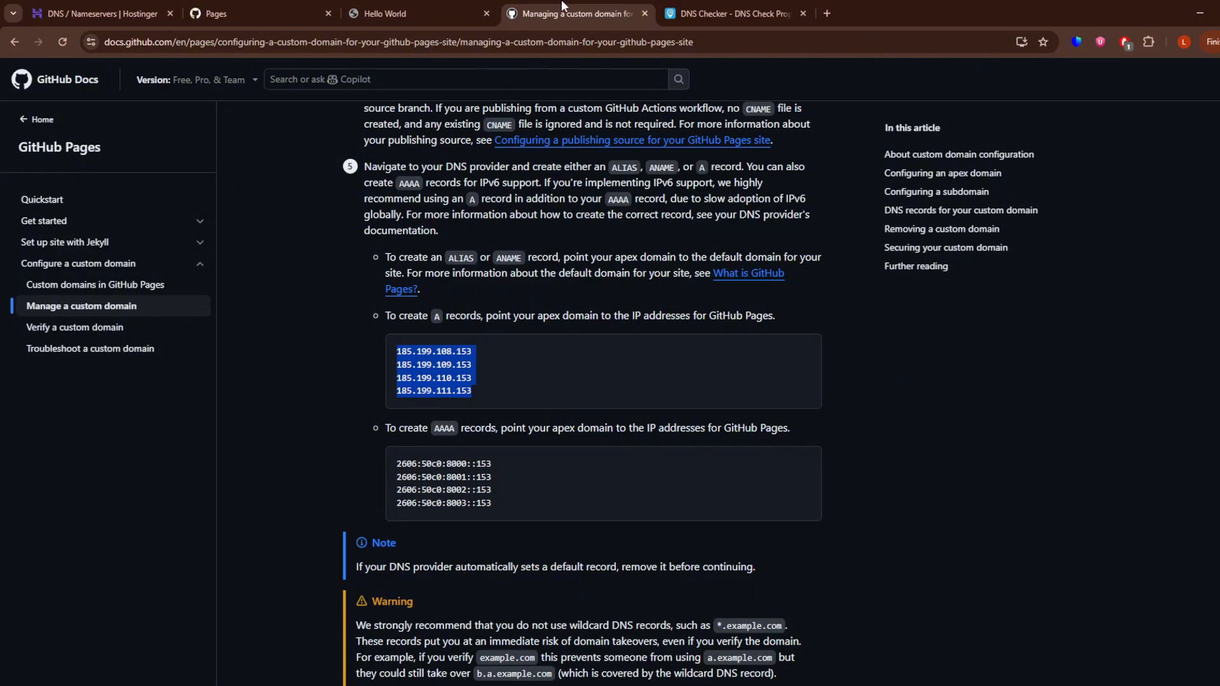
left_click(442, 8)
left_click(260, 12)
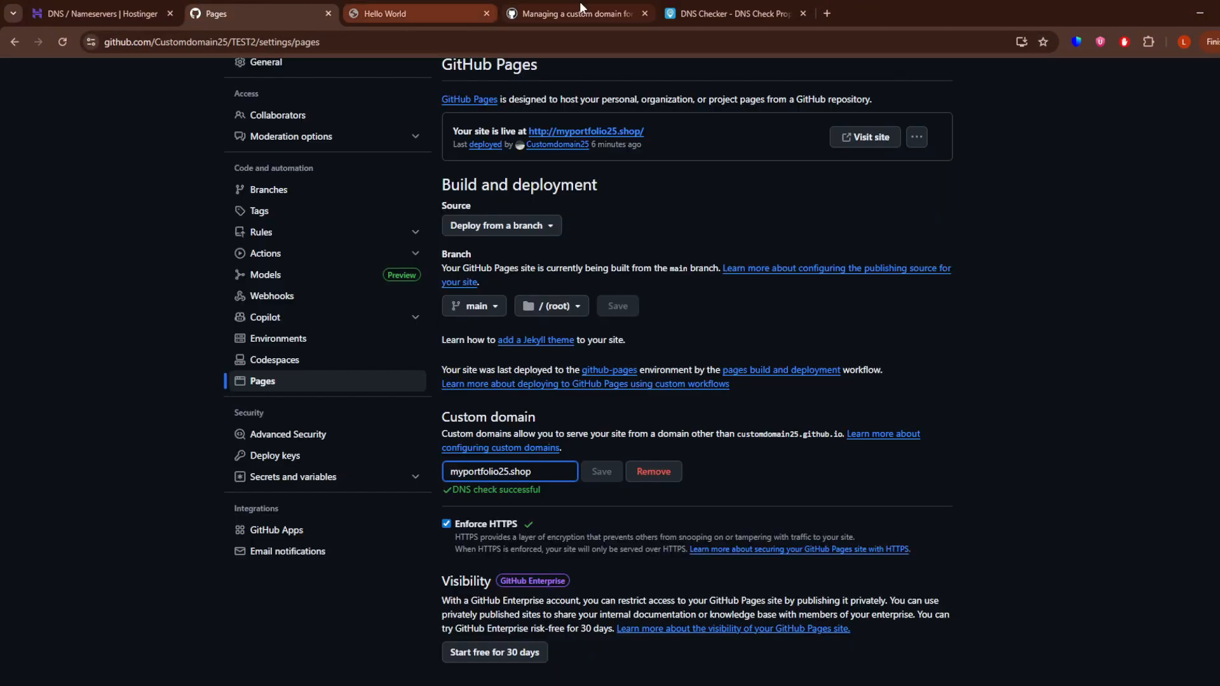